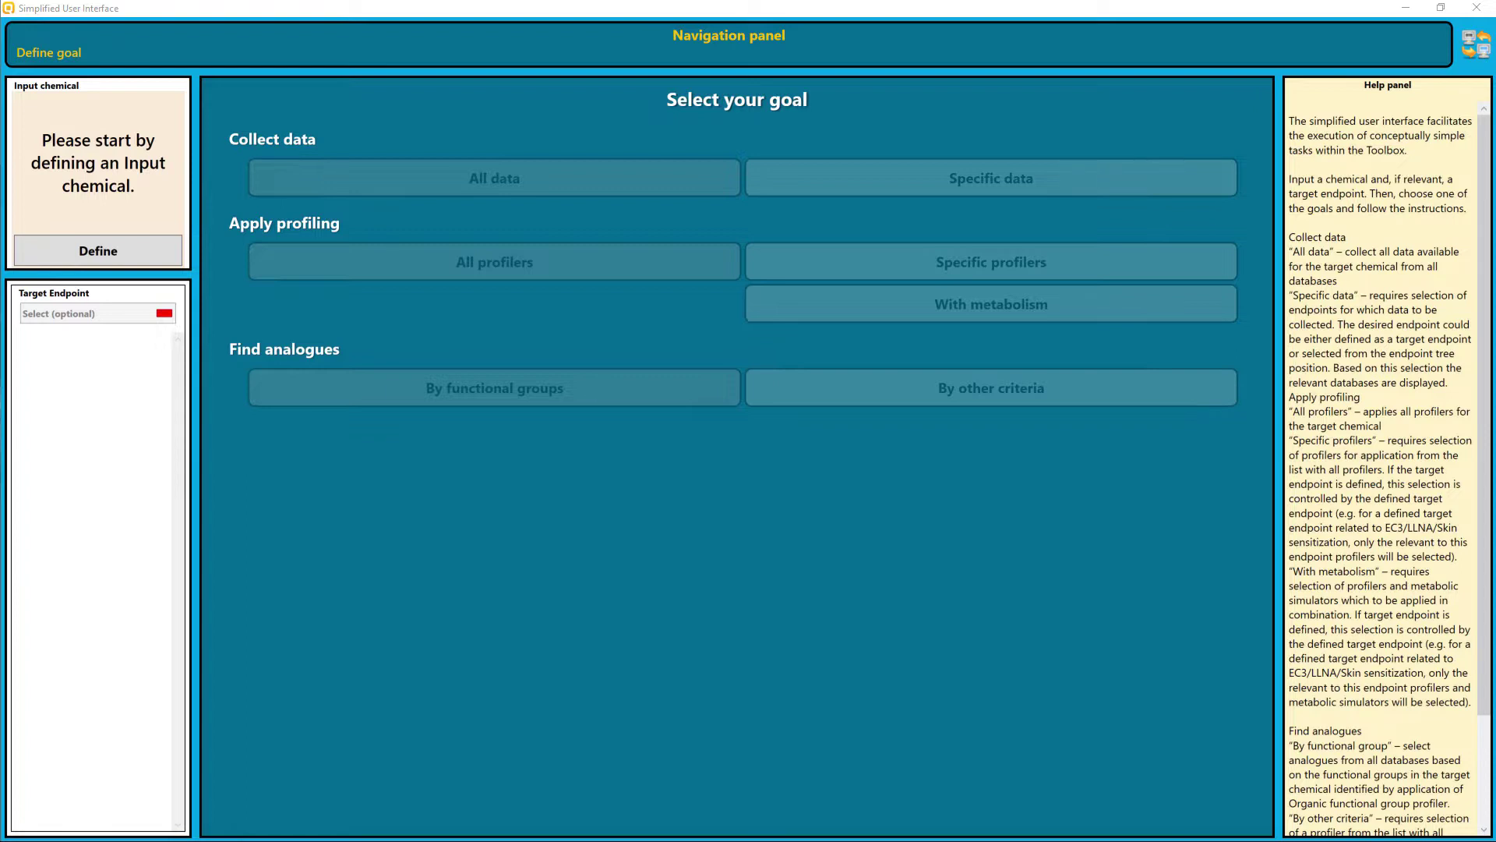
Step: Search for the input chemical by its EC Number, 212-454-9
{"action": "left_click", "coordinate": [99, 253]}
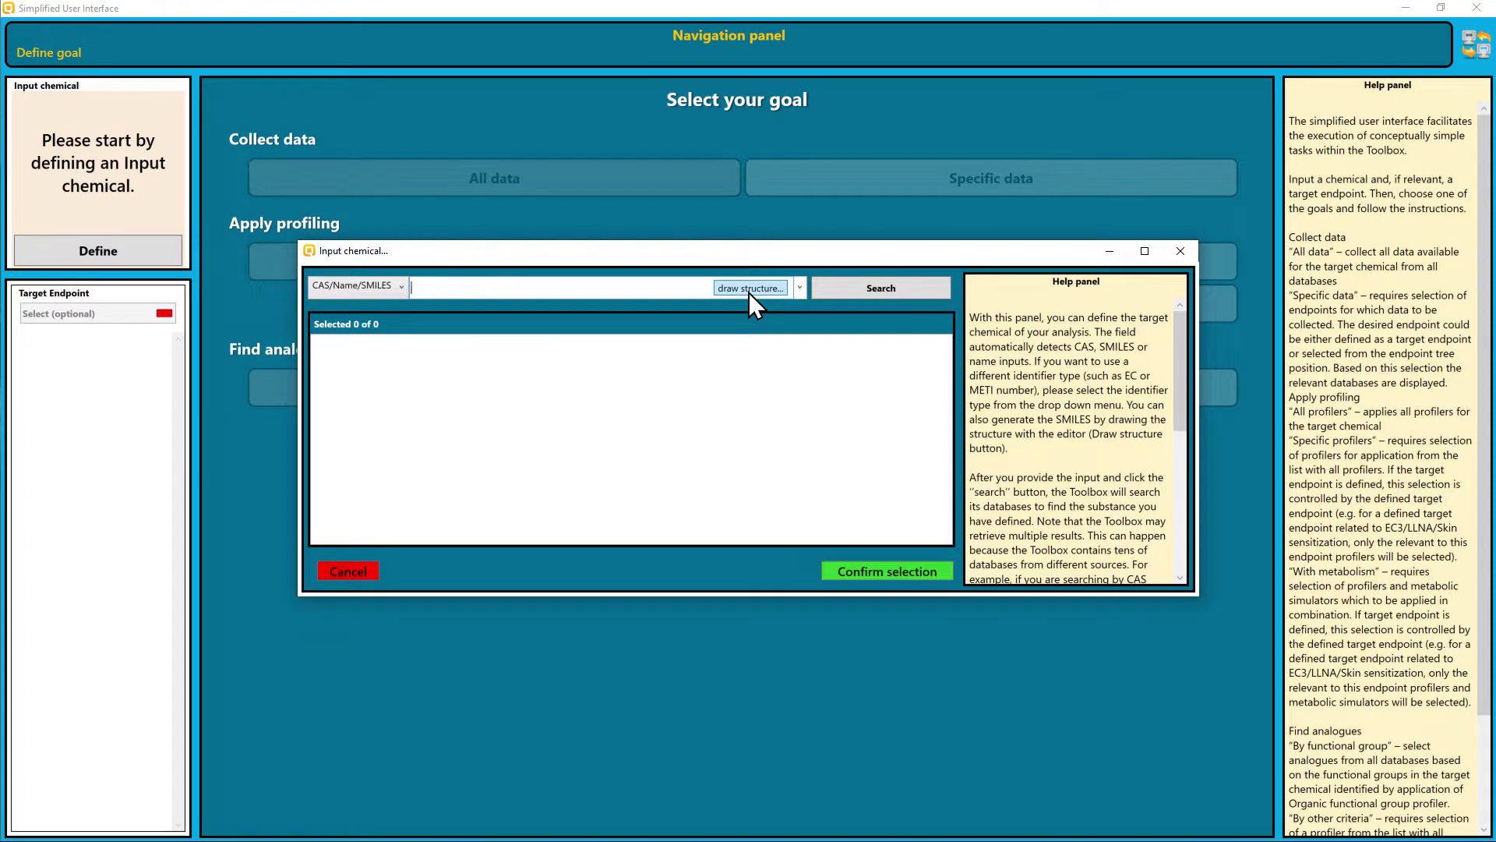
{"action": "left_click", "coordinate": [401, 289]}
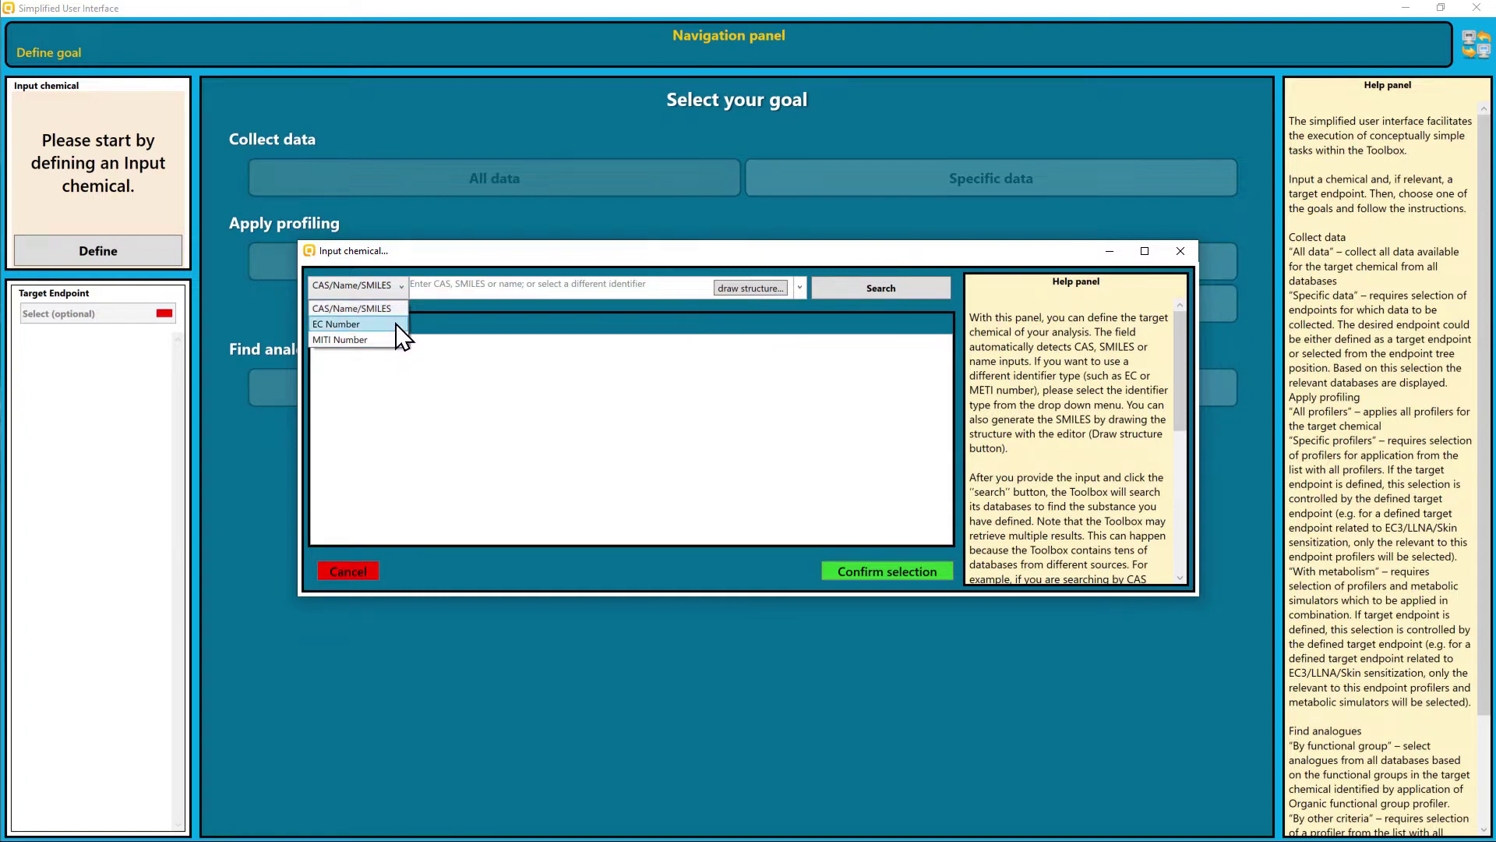
{"action": "left_click", "coordinate": [400, 324]}
{"action": "left_click", "coordinate": [418, 287]}
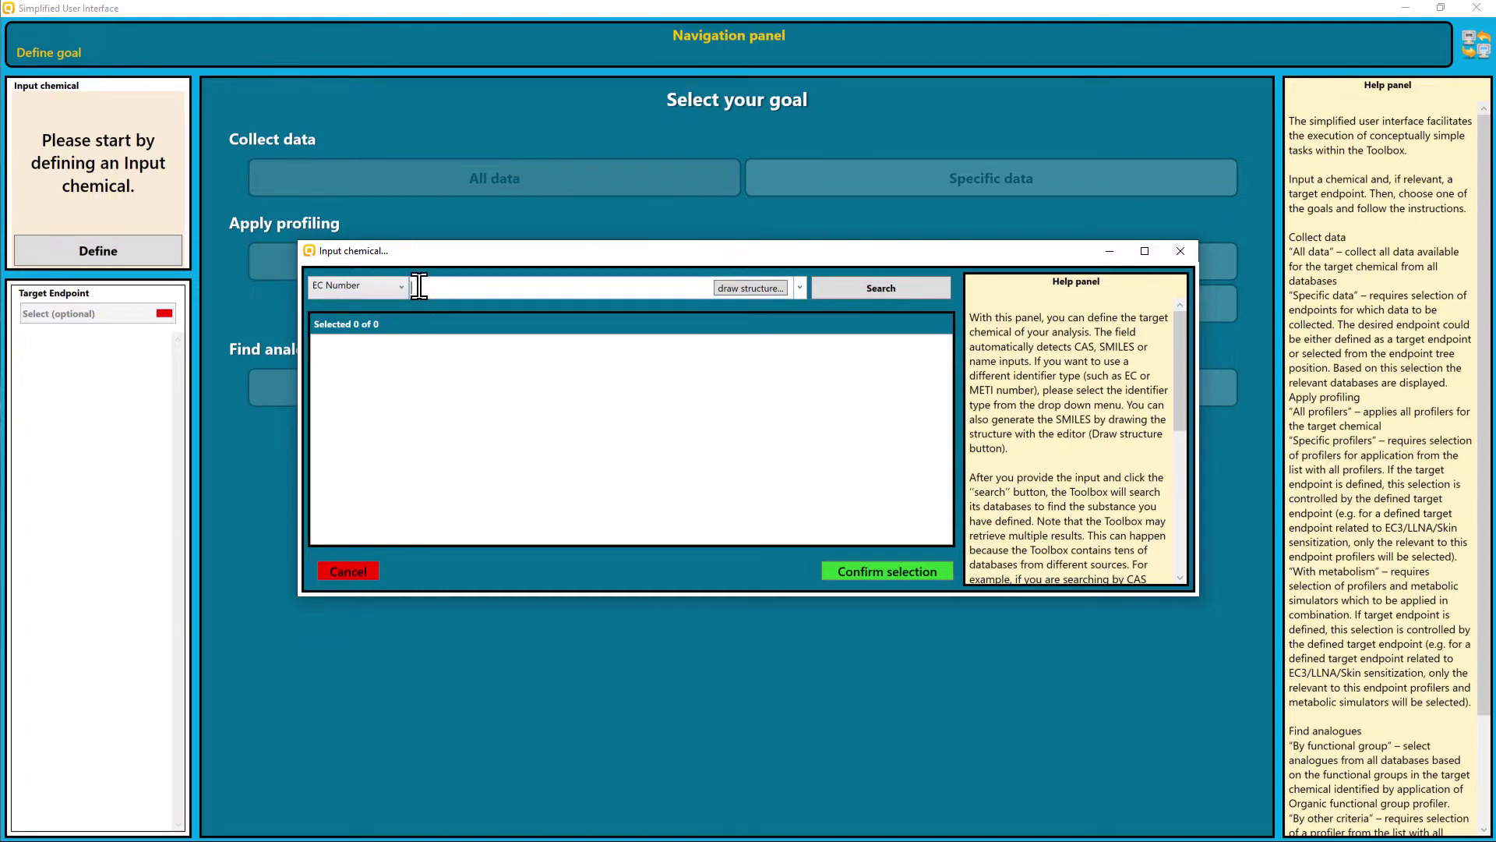
{"action": "type", "text": "202-"}
{"action": "type", "text": "454"}
{"action": "type", "text": "-9"}
{"action": "left_click", "coordinate": [853, 288]}
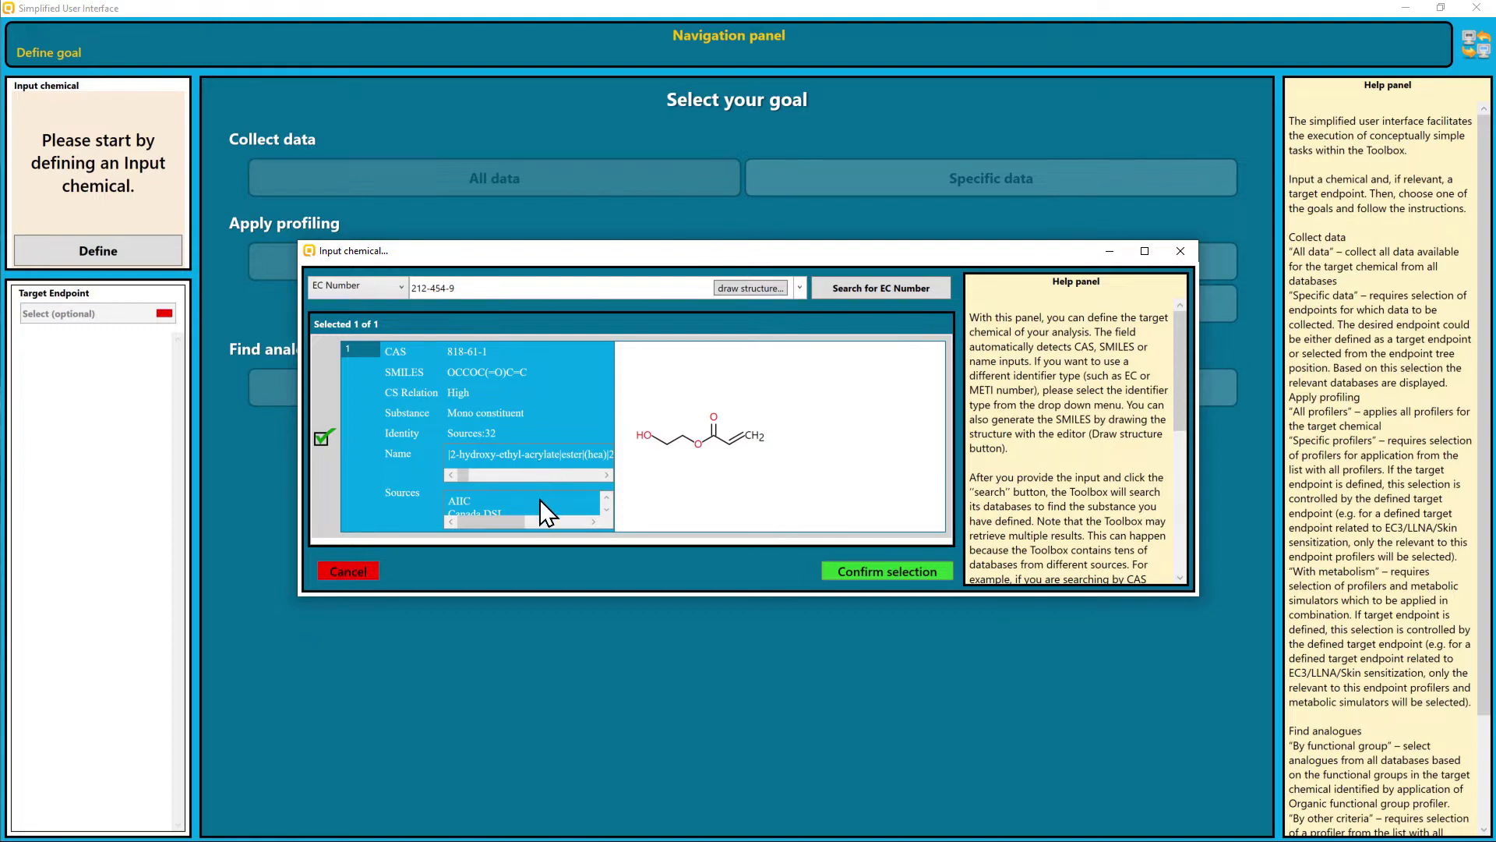
Step: Confirm the found substance as the input chemical and collect all available data for it
{"action": "scroll", "coordinate": [539, 499], "scroll_direction": "down", "scroll_amount": 3}
{"action": "scroll", "coordinate": [539, 498], "scroll_direction": "down", "scroll_amount": 3}
{"action": "left_click", "coordinate": [862, 571]}
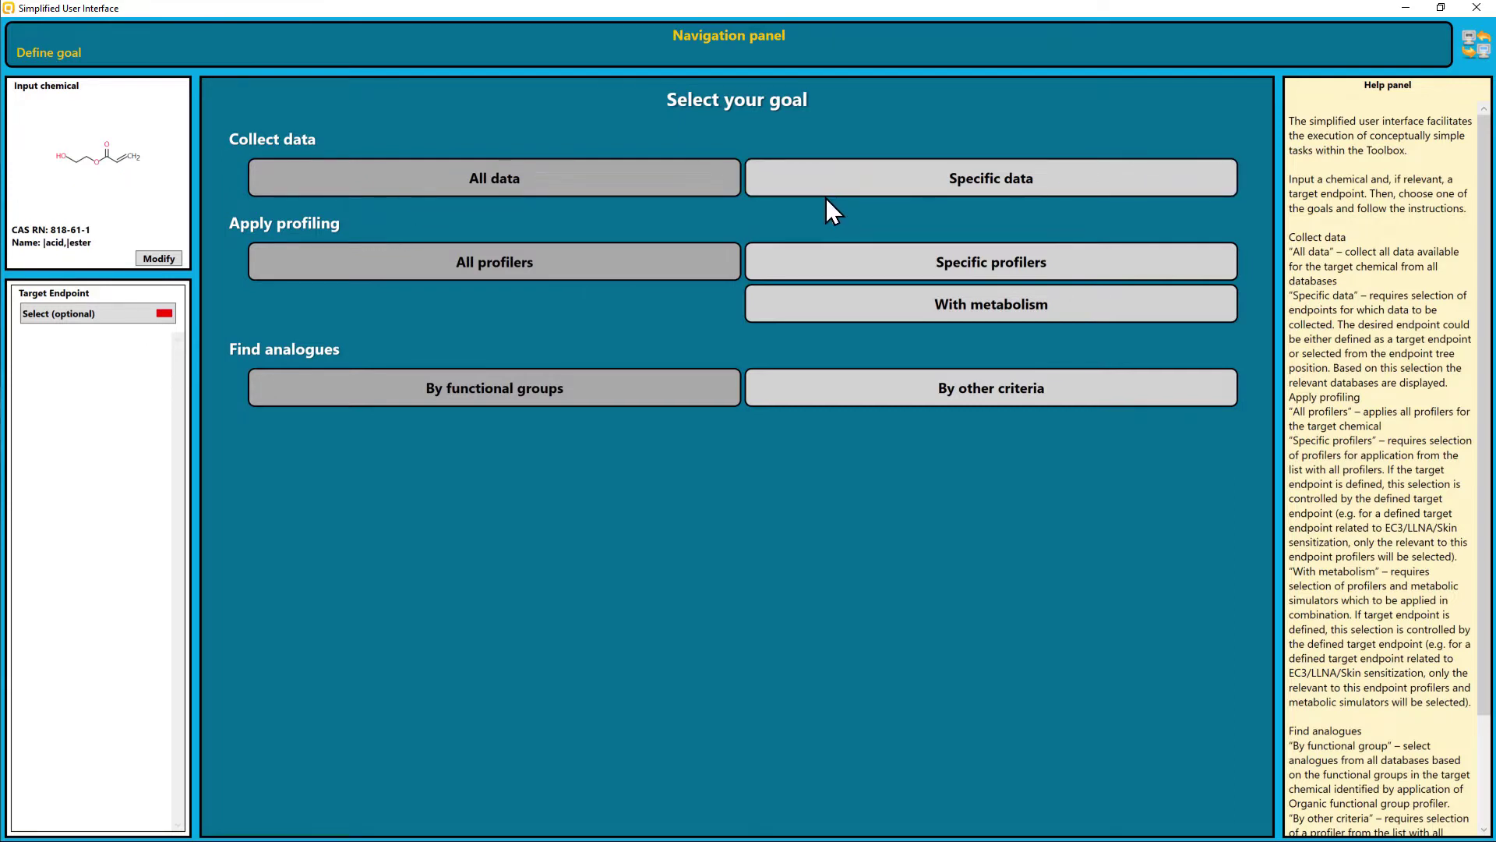
{"action": "left_click", "coordinate": [537, 185]}
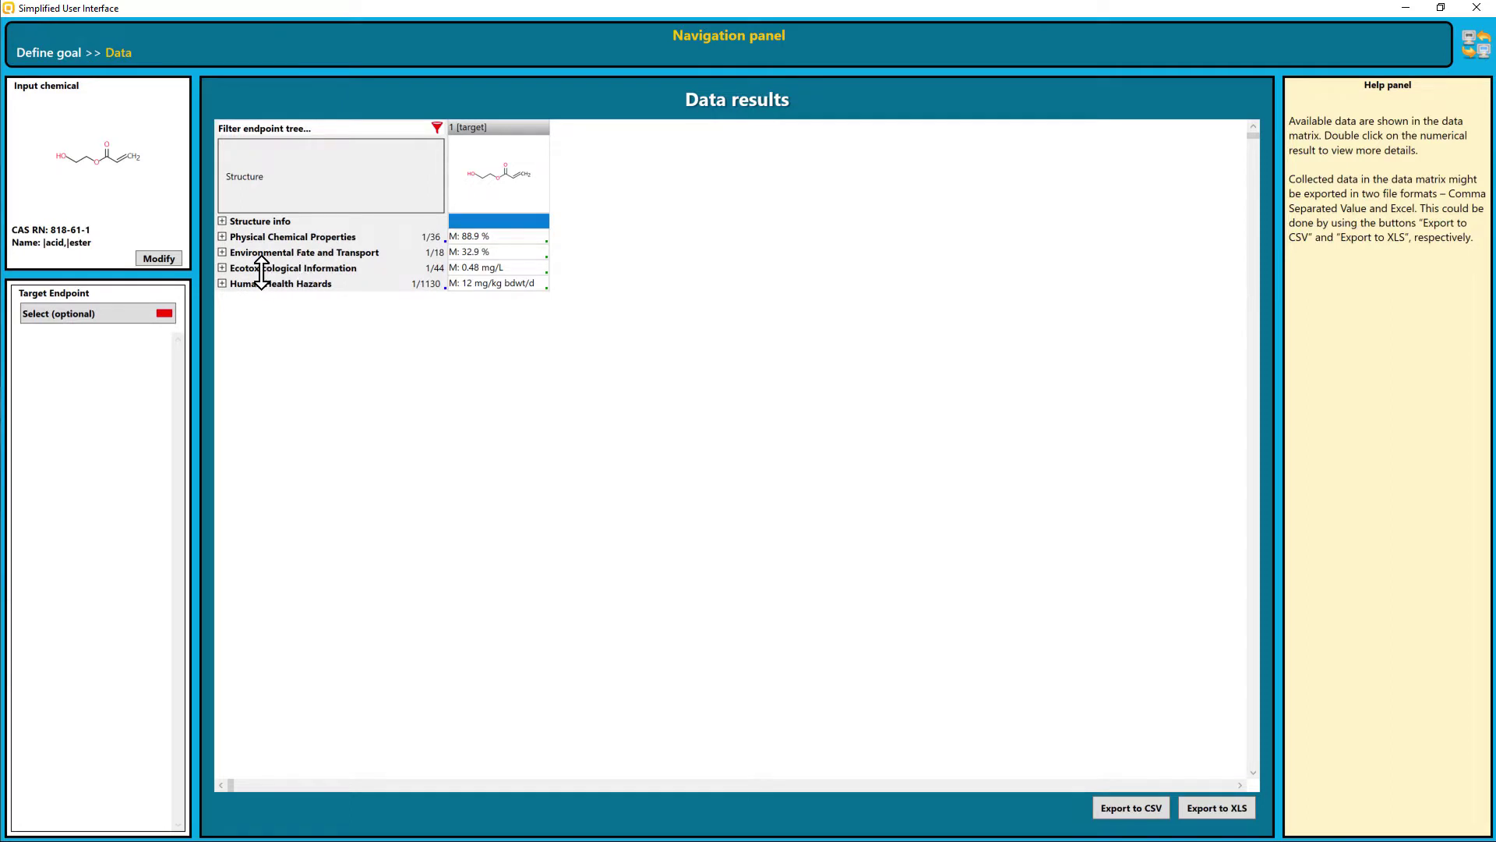
Step: Expand Environmental Fate and Transport down to Hydrolysis under Stability in Water and enlarge the Half-life row to fit all its values
{"action": "left_click", "coordinate": [222, 253]}
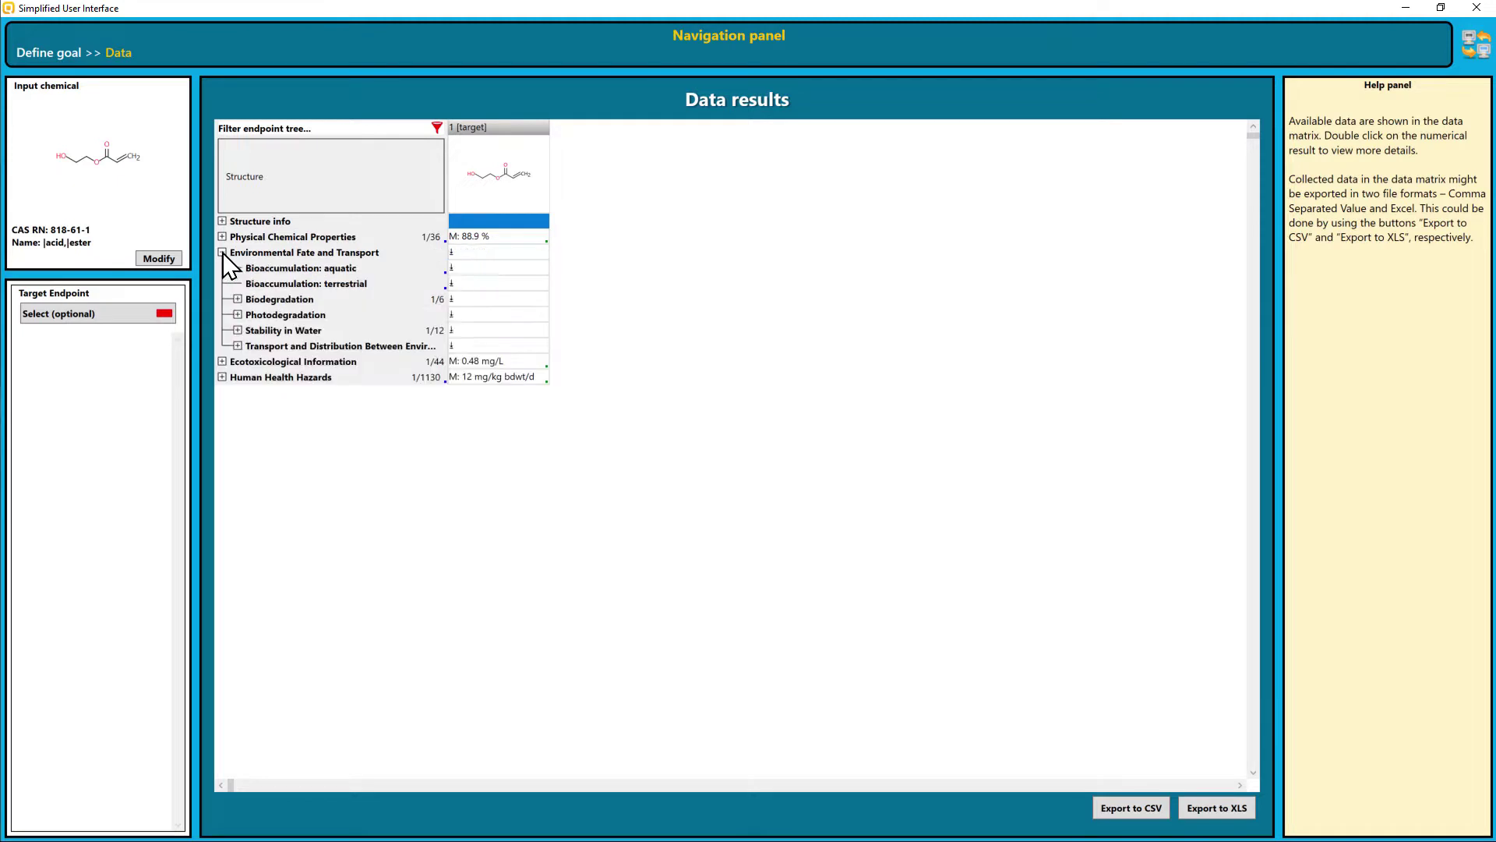
{"action": "left_click", "coordinate": [237, 330]}
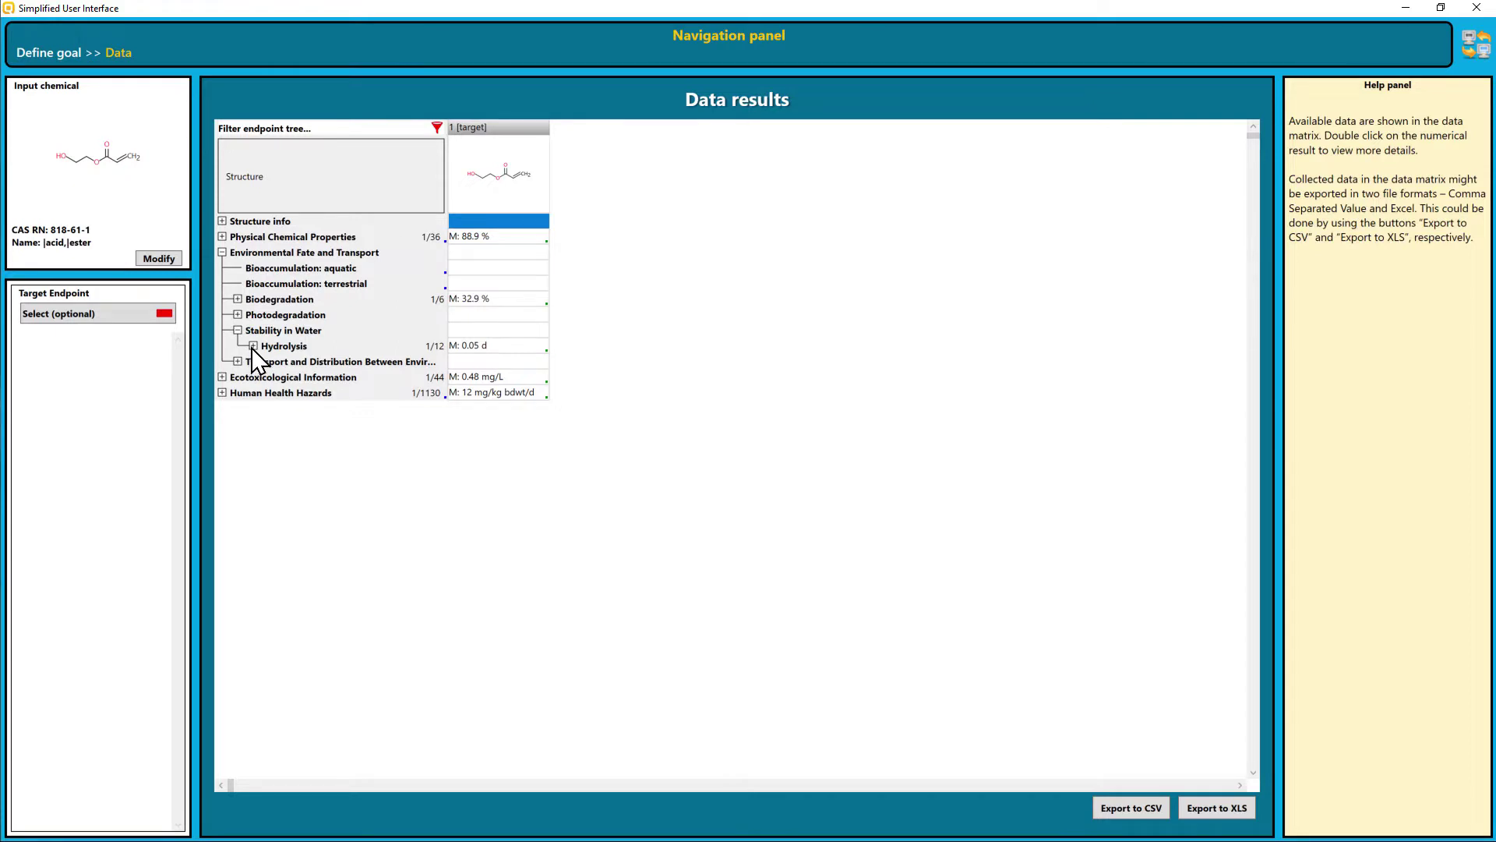
{"action": "left_click", "coordinate": [252, 346]}
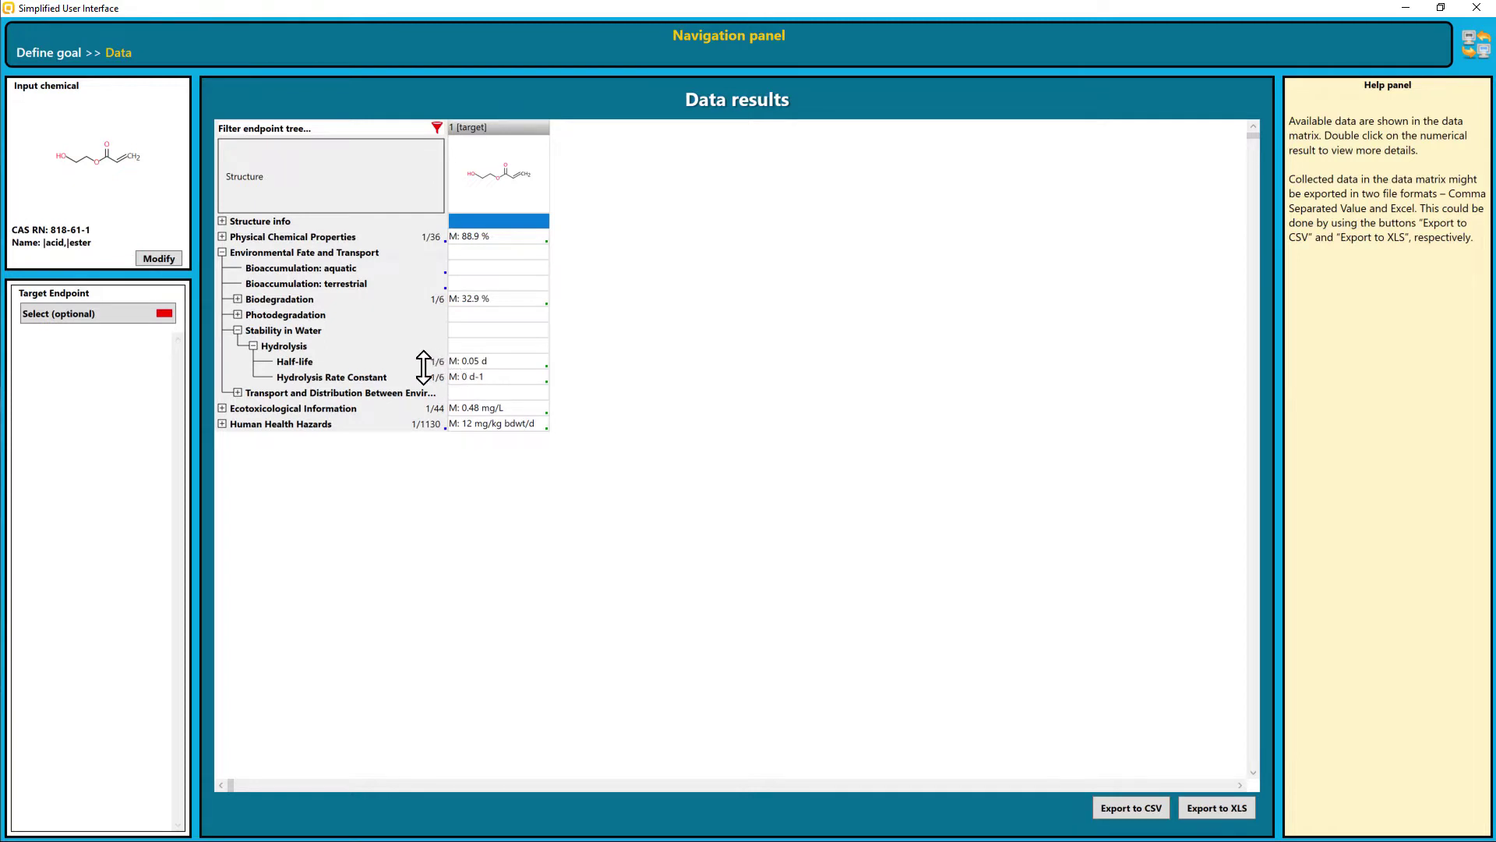
{"action": "left_click_drag", "start_coordinate": [423, 367], "coordinate": [425, 438]}
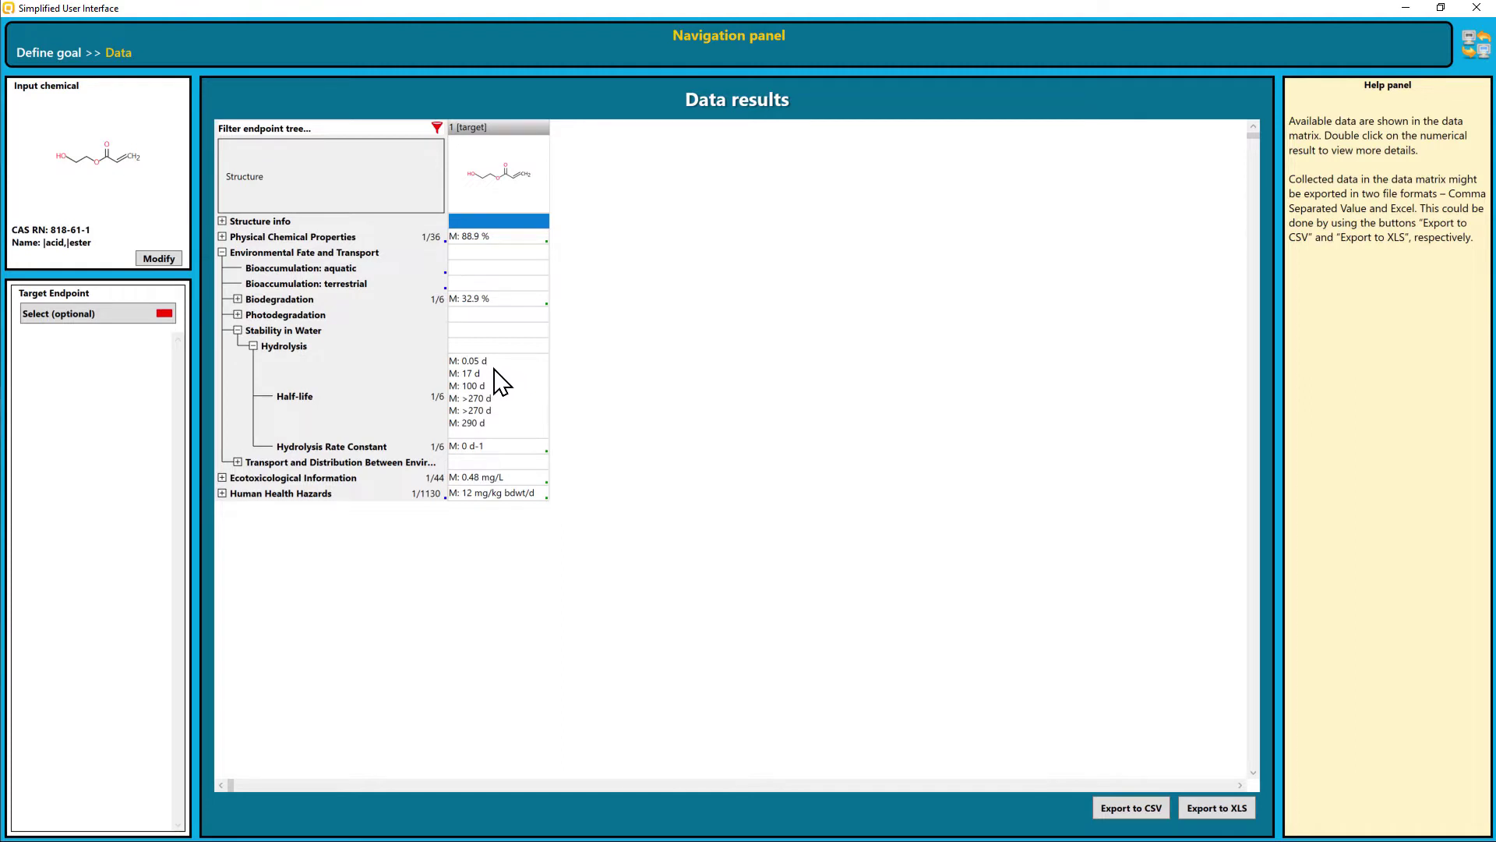
Step: Examine the hydrolysis half-life data points, enlarging the window, the Details on results column and the first row to read the full text
{"action": "left_click", "coordinate": [507, 439]}
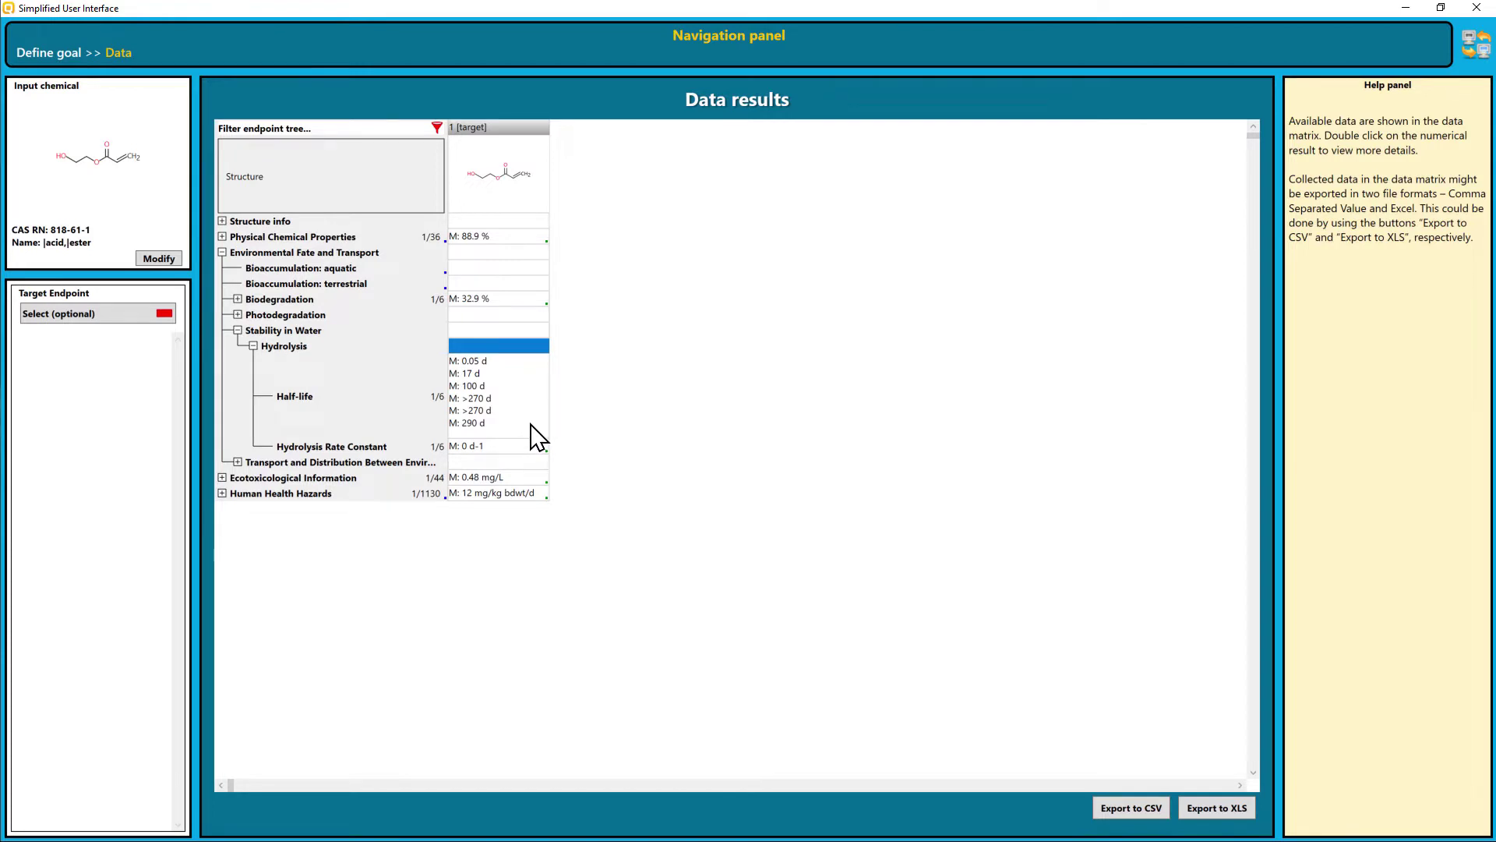
{"action": "double_click", "coordinate": [531, 424]}
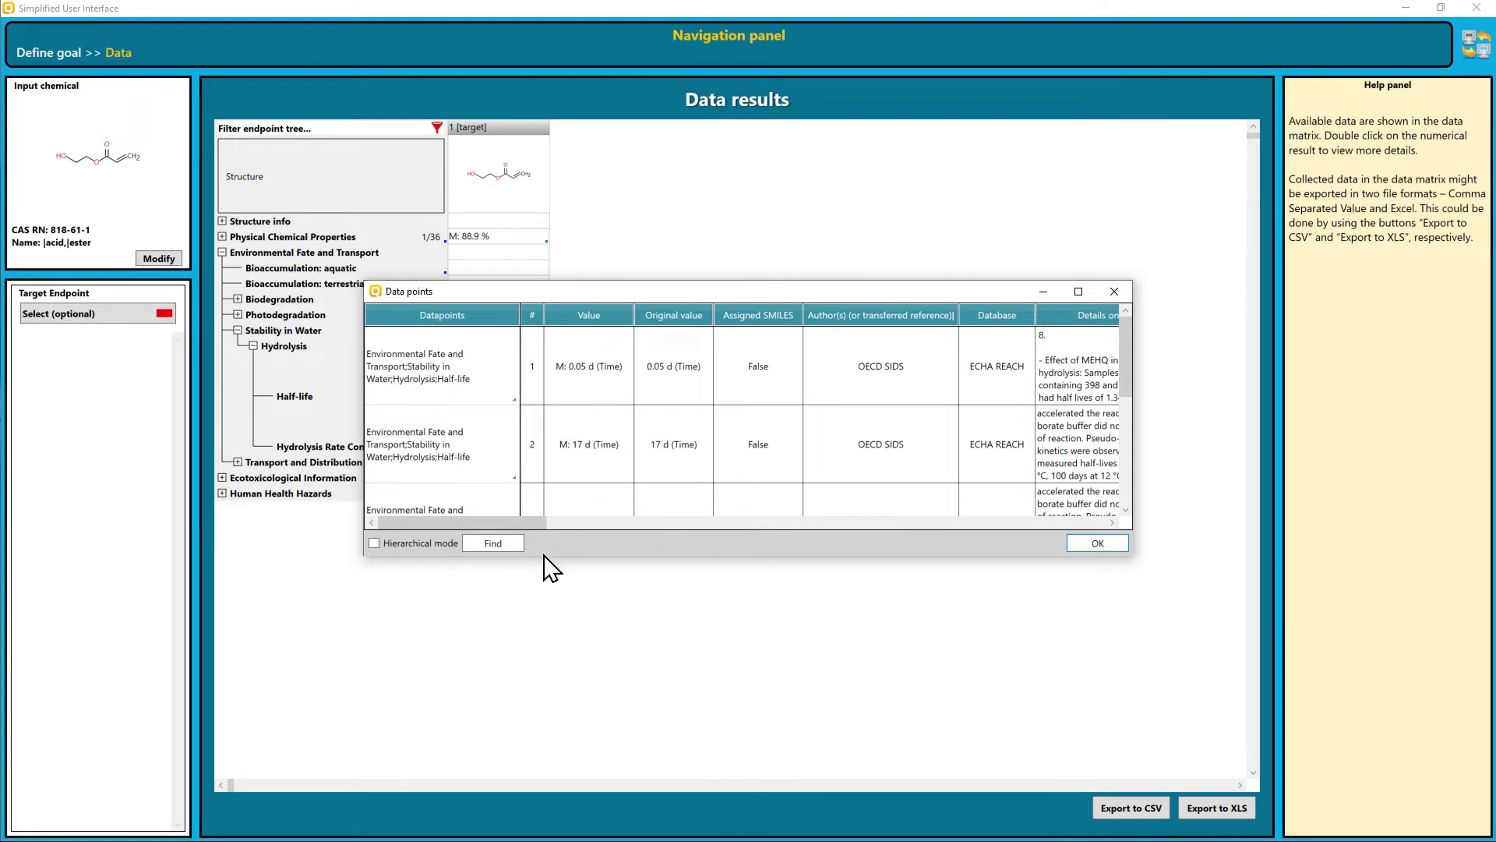
{"action": "left_click_drag", "start_coordinate": [544, 557], "coordinate": [587, 692]}
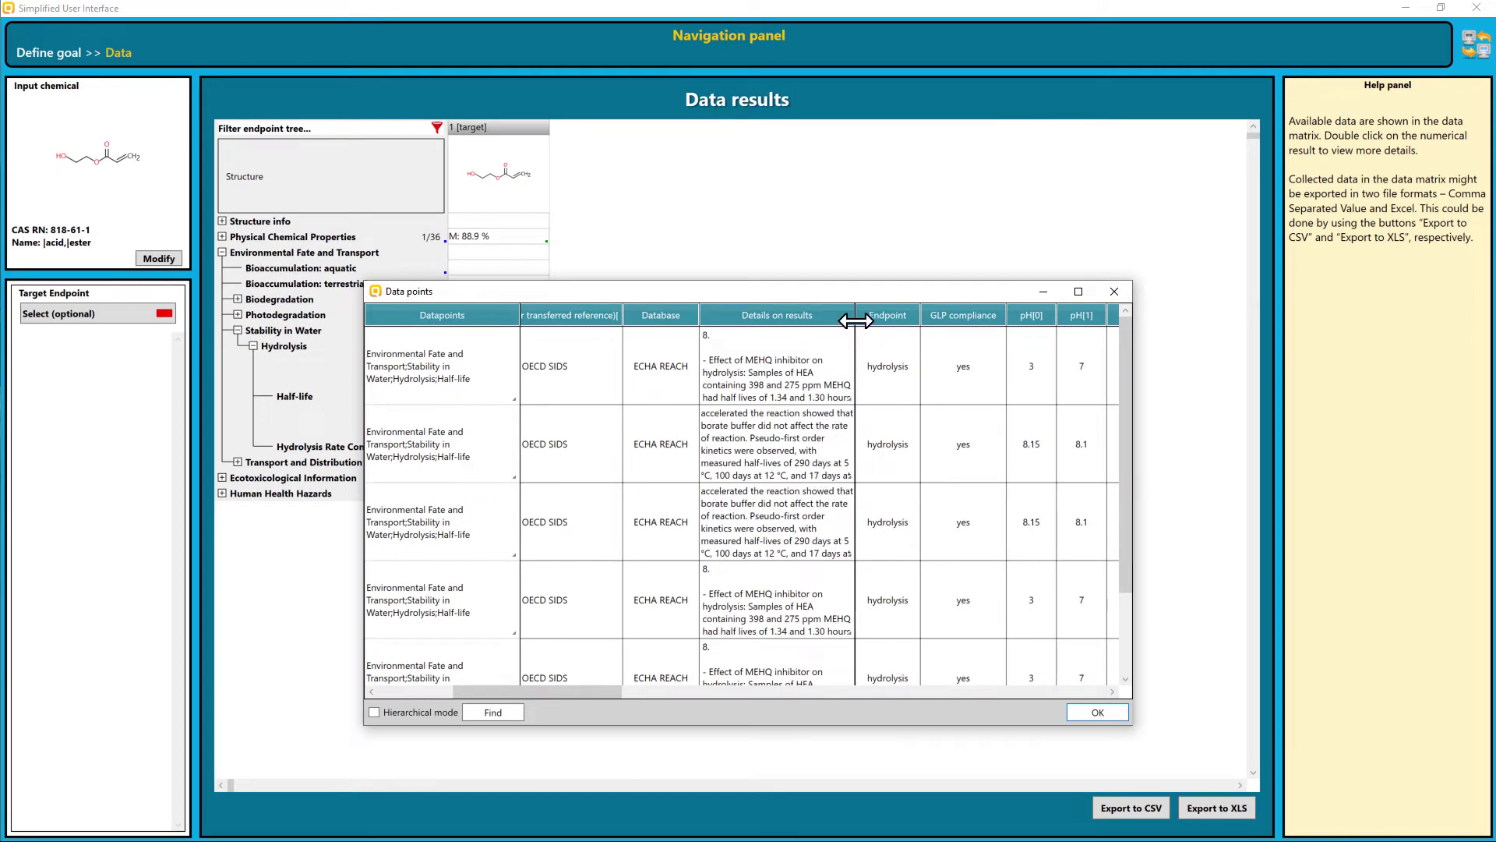
{"action": "left_click_drag", "start_coordinate": [859, 320], "coordinate": [1036, 321]}
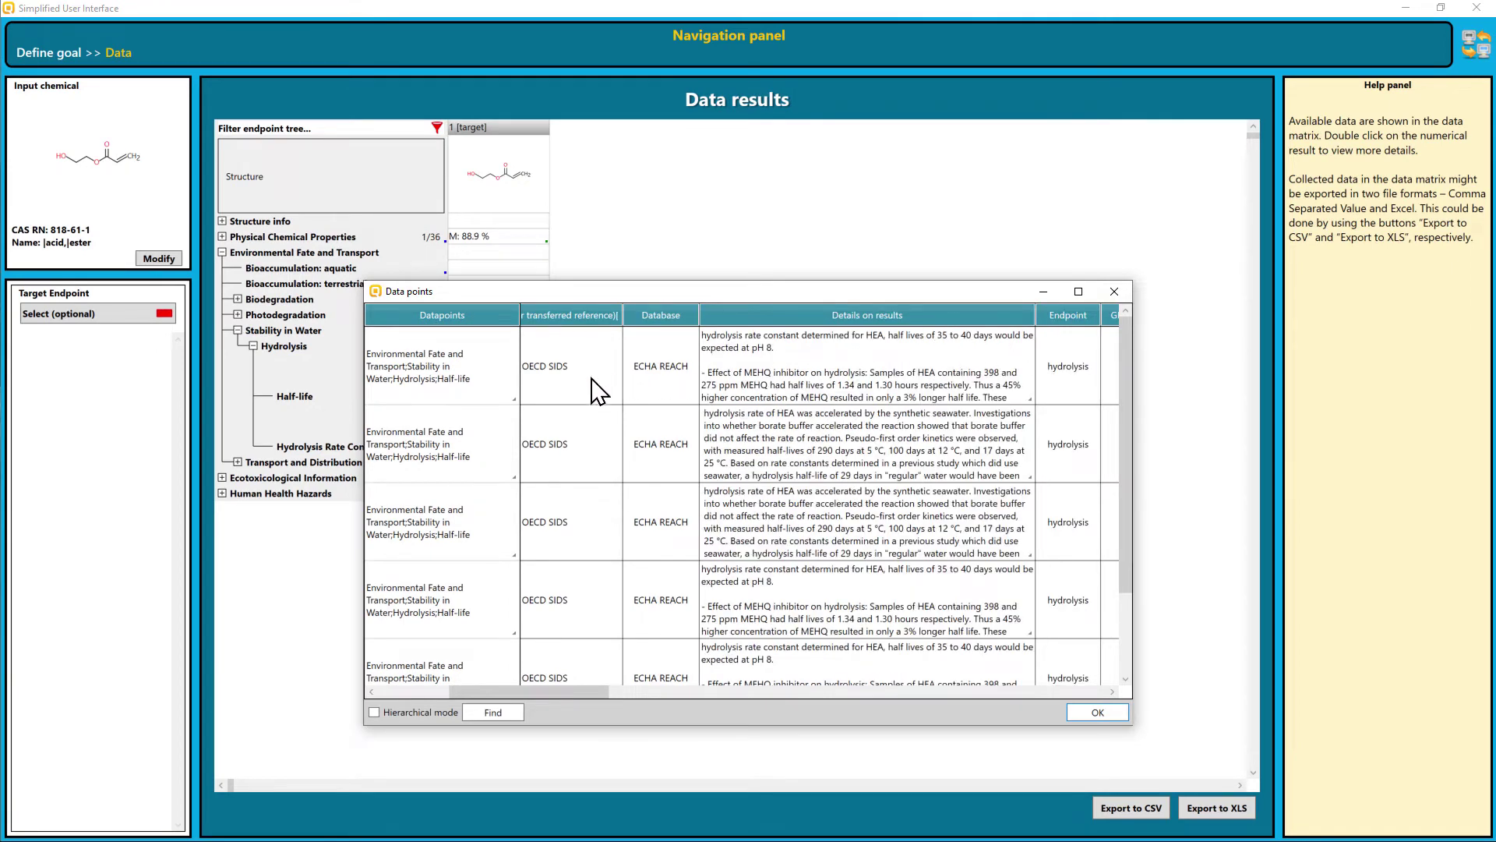
{"action": "left_click_drag", "start_coordinate": [483, 404], "coordinate": [495, 599]}
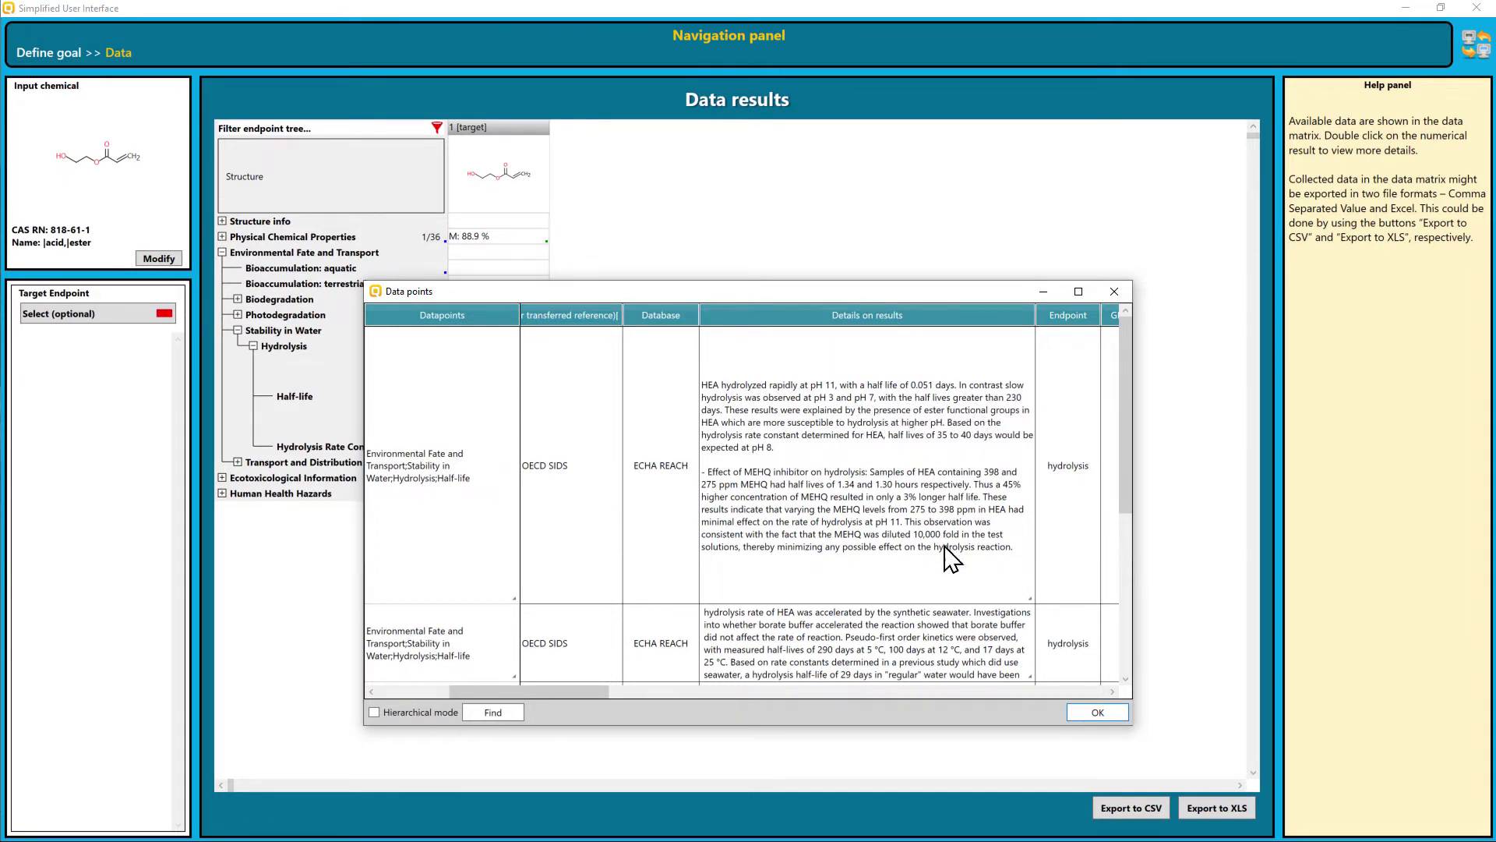
{"action": "left_click", "coordinate": [1095, 714]}
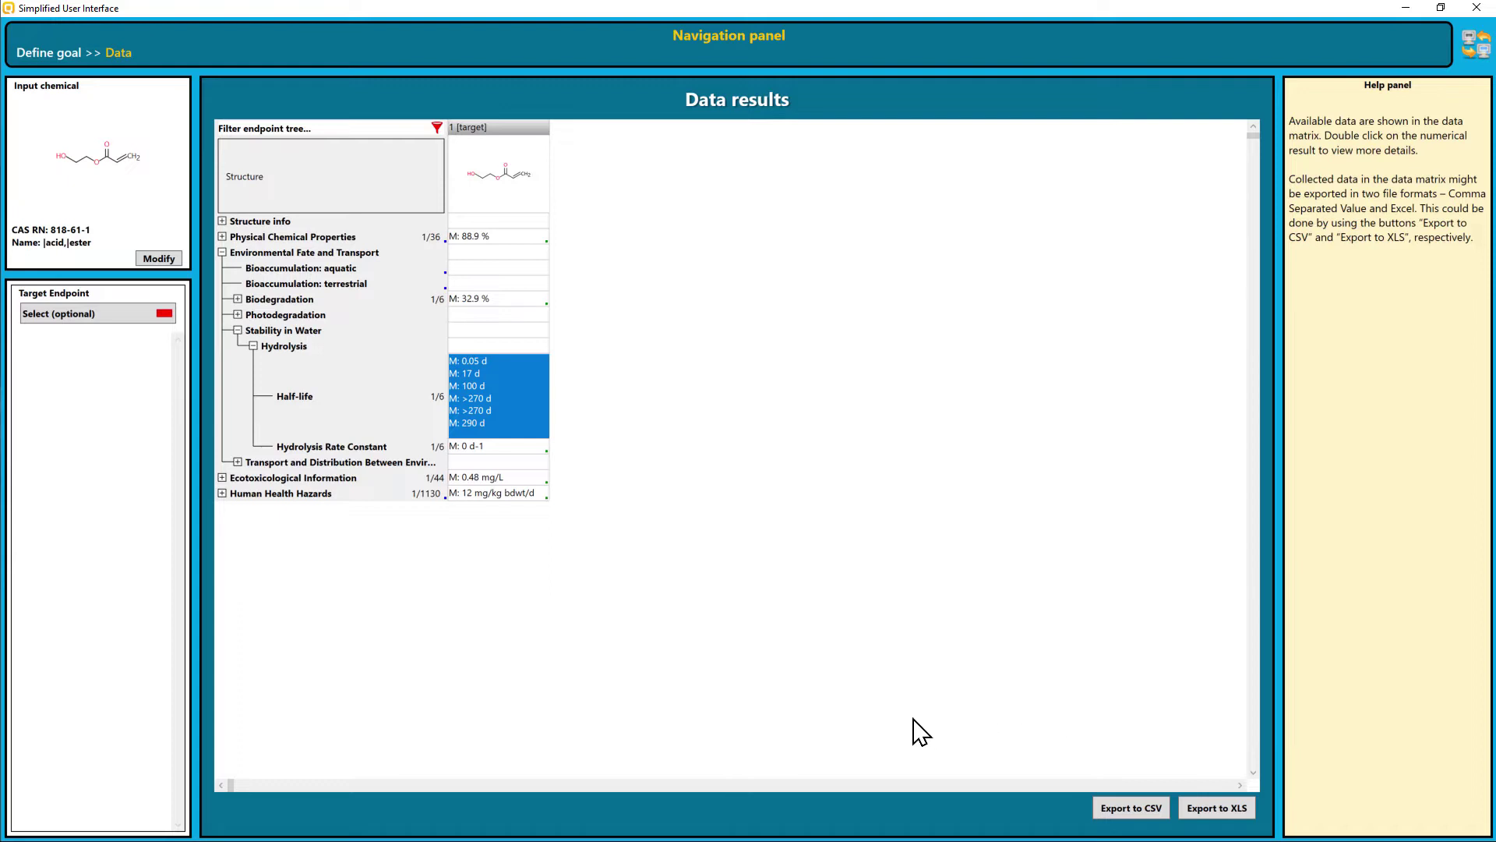
Step: Start defining the target endpoint as Aquatic Toxicity under Ecotoxicological Information, with Mortality as the effect
{"action": "left_click", "coordinate": [92, 315]}
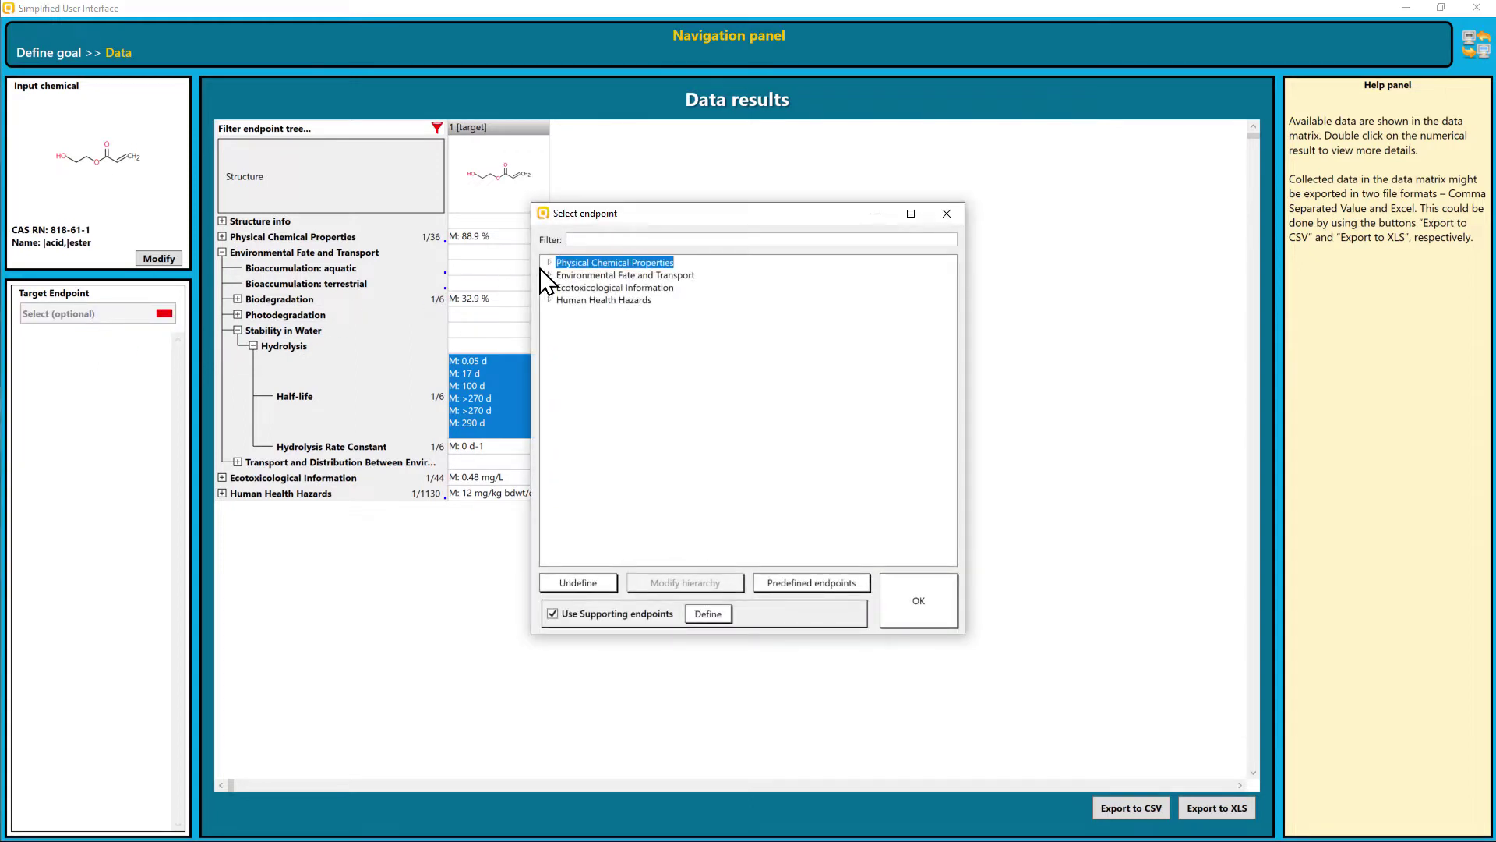
{"action": "left_click", "coordinate": [549, 287]}
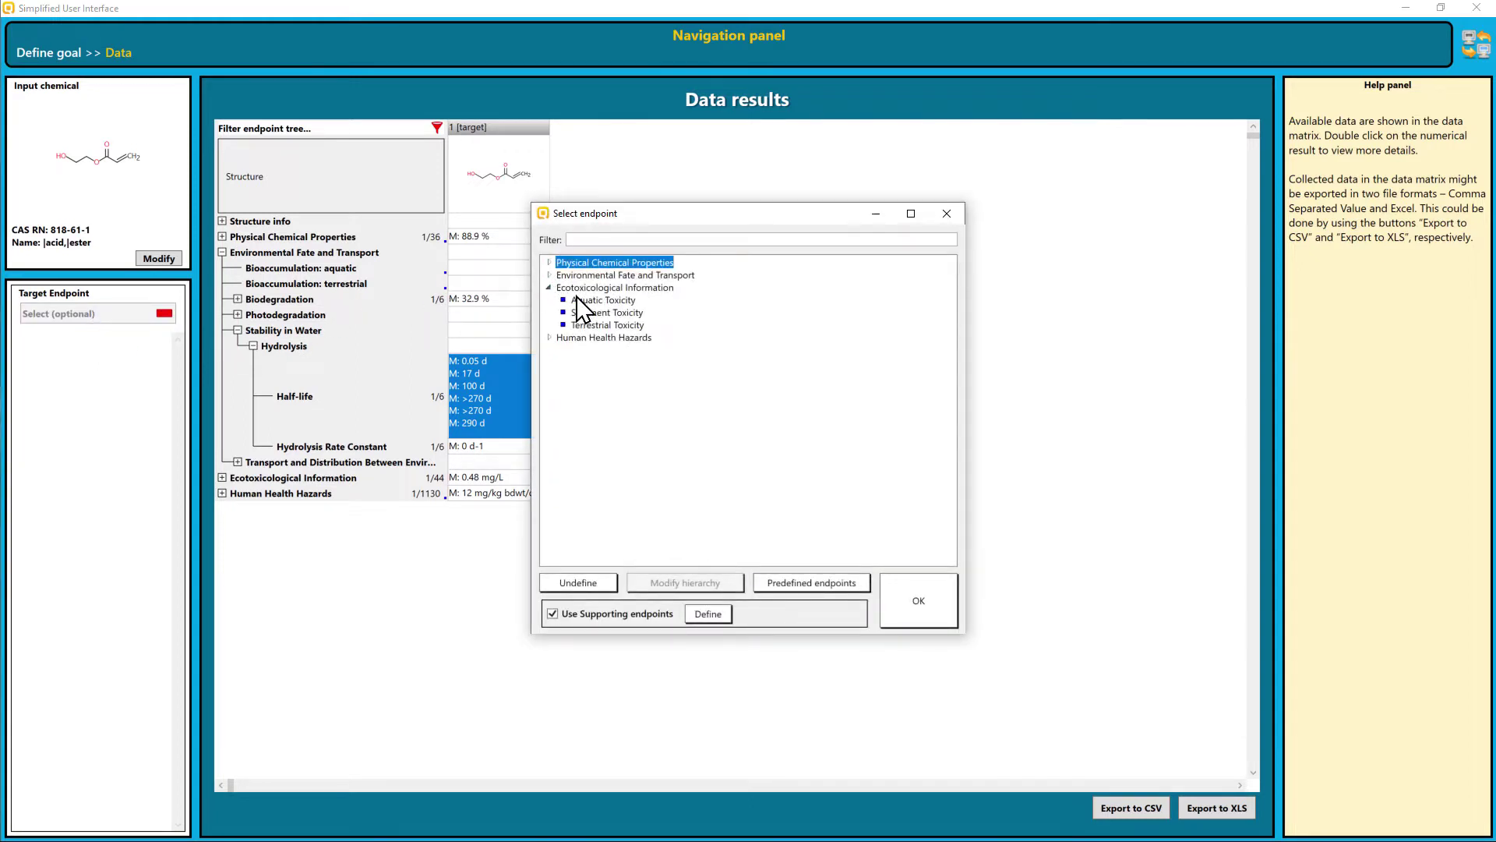
{"action": "double_click", "coordinate": [579, 300]}
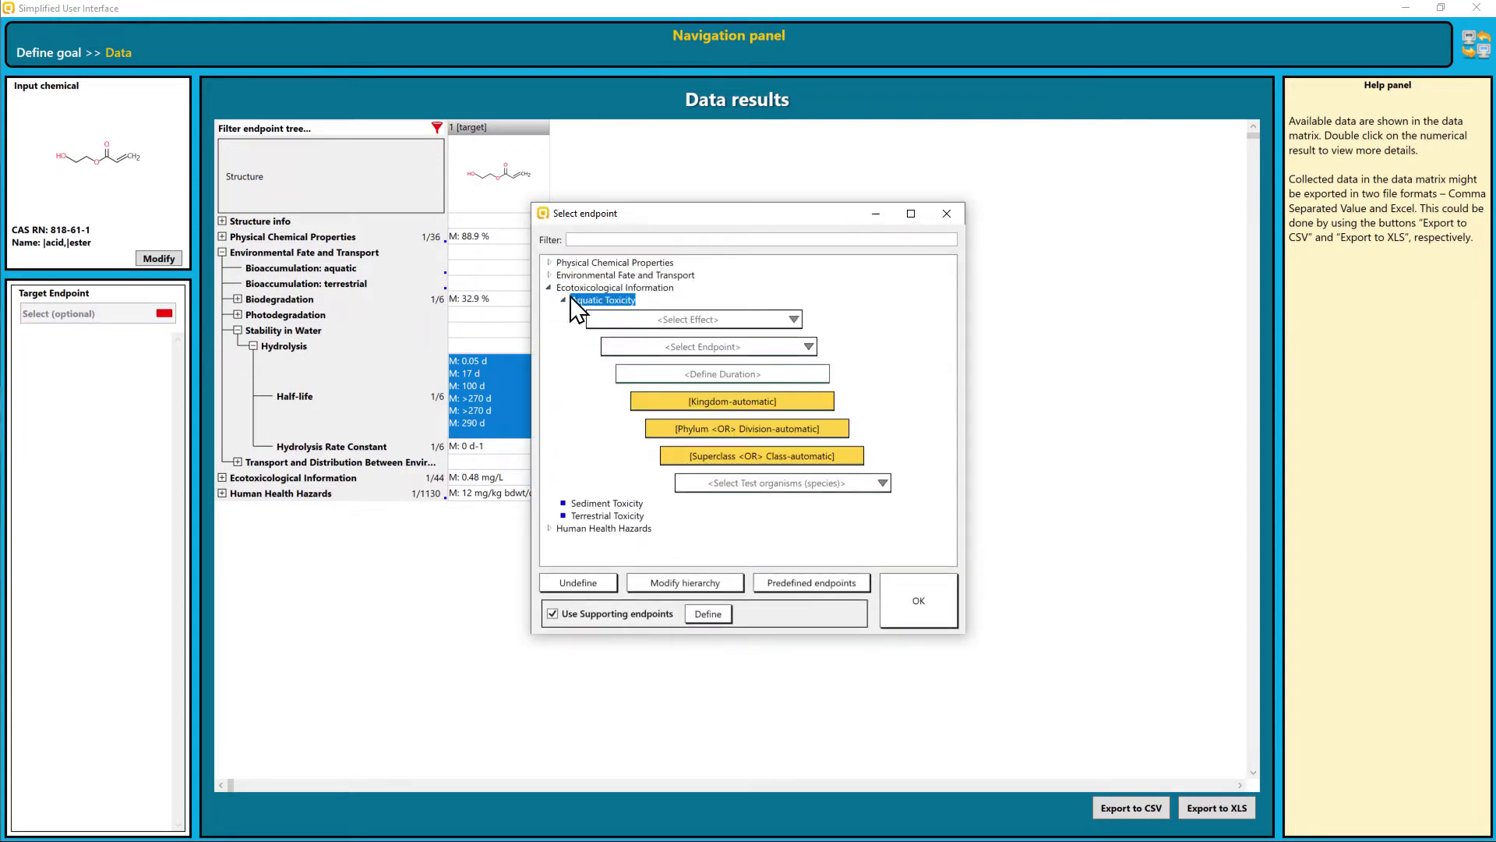
{"action": "left_click", "coordinate": [647, 320]}
{"action": "type", "text": "mort"}
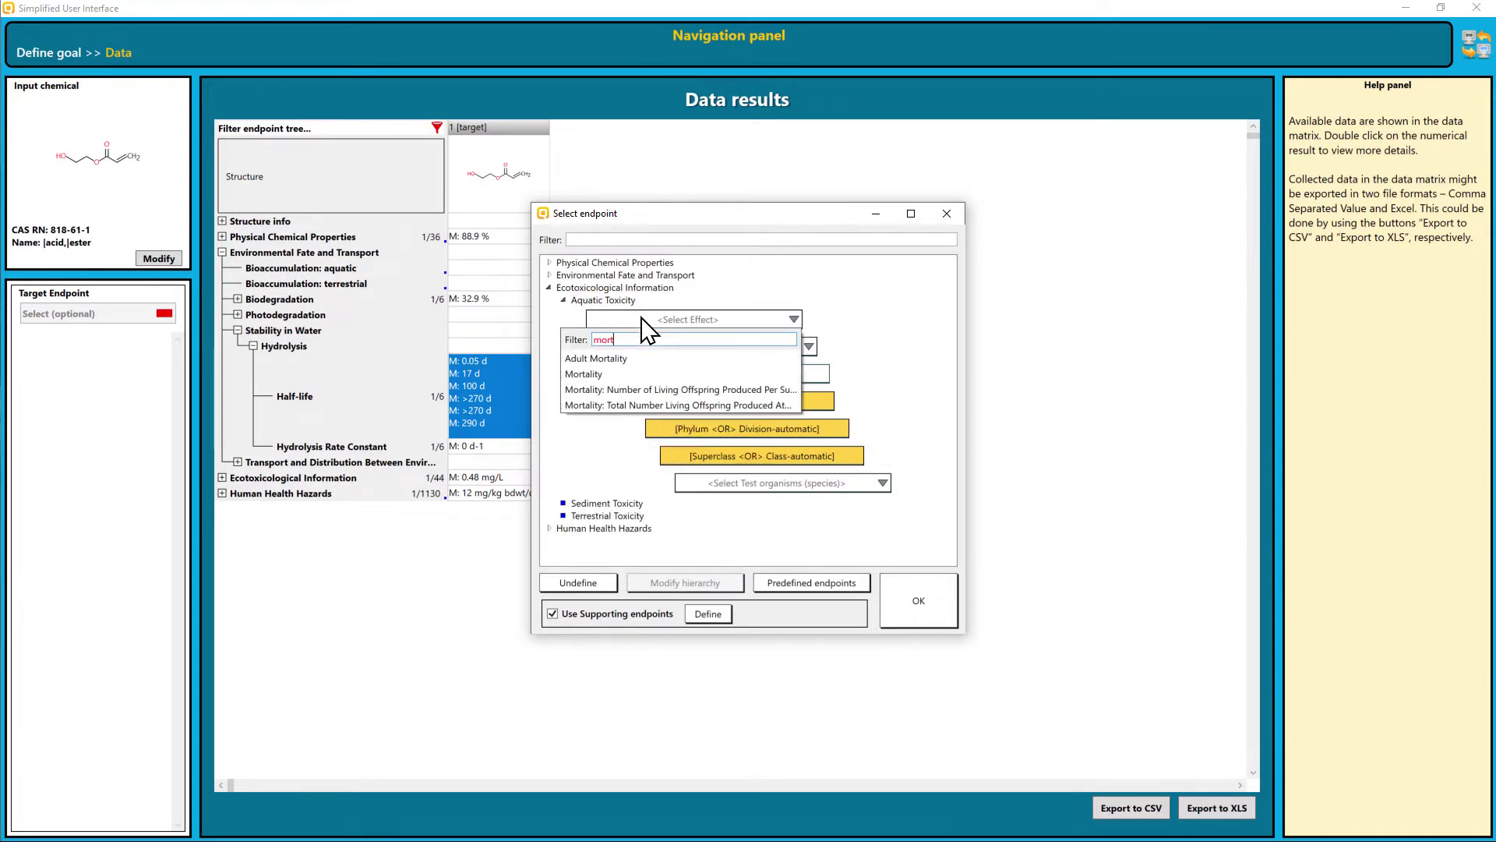
{"action": "left_click", "coordinate": [611, 375]}
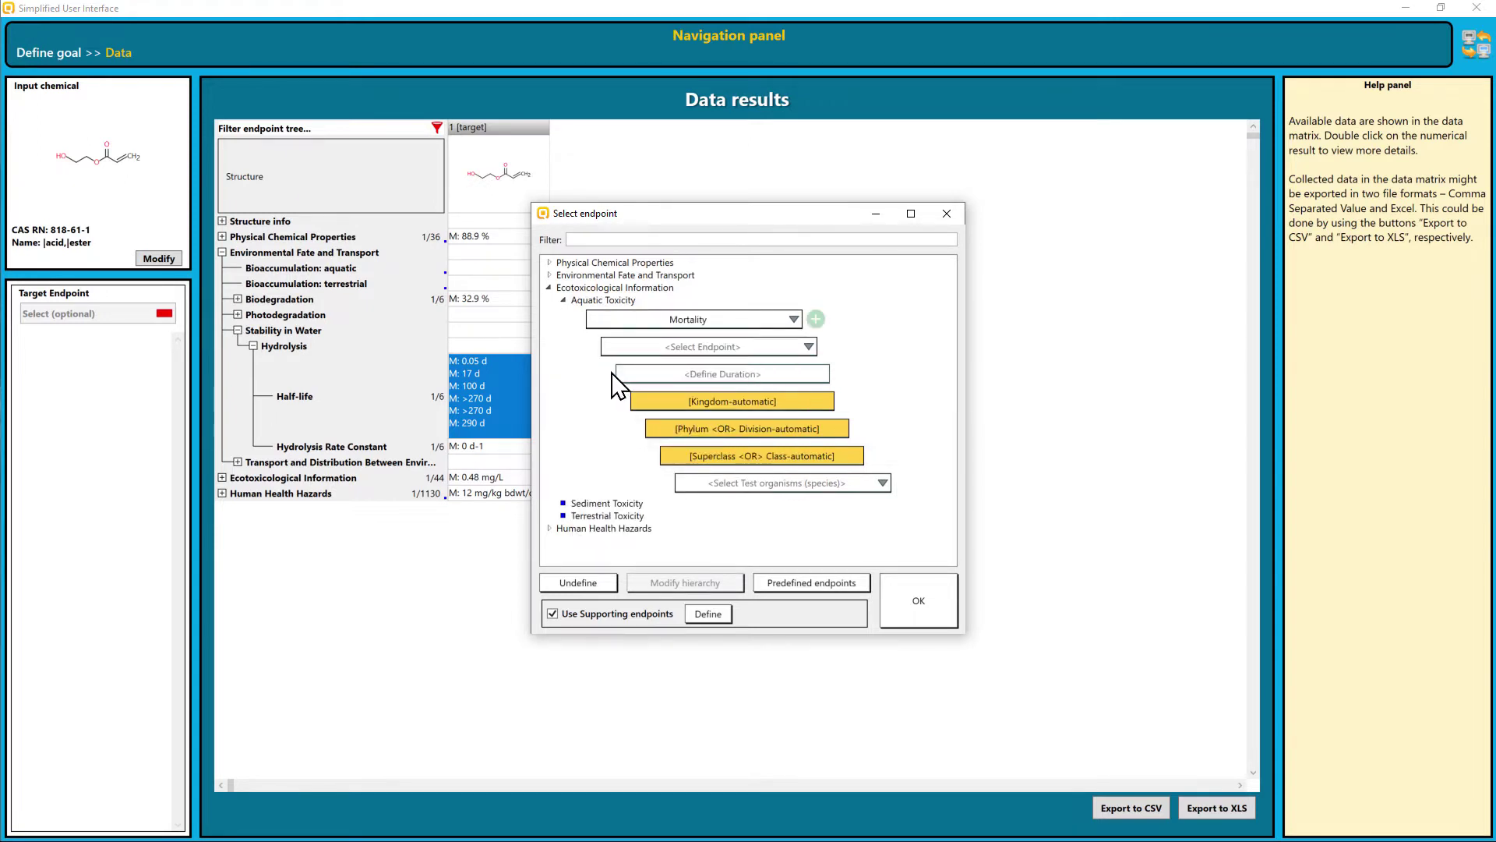
Step: Set the target's endpoint to LC50 and its duration to 96 h, and apply the target endpoint definition
{"action": "left_click", "coordinate": [643, 348]}
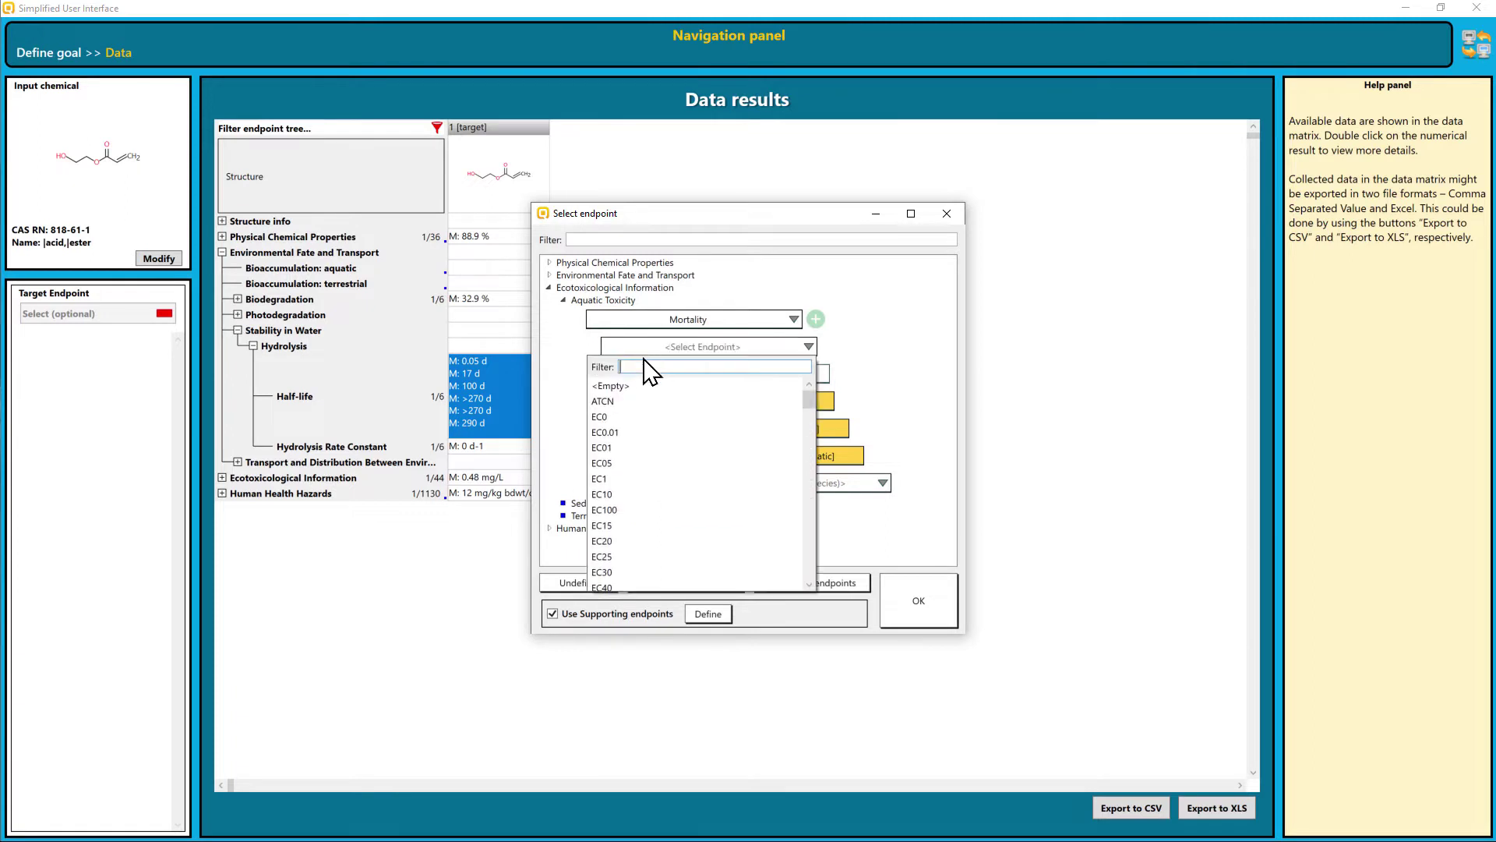
{"action": "type", "text": "lc"}
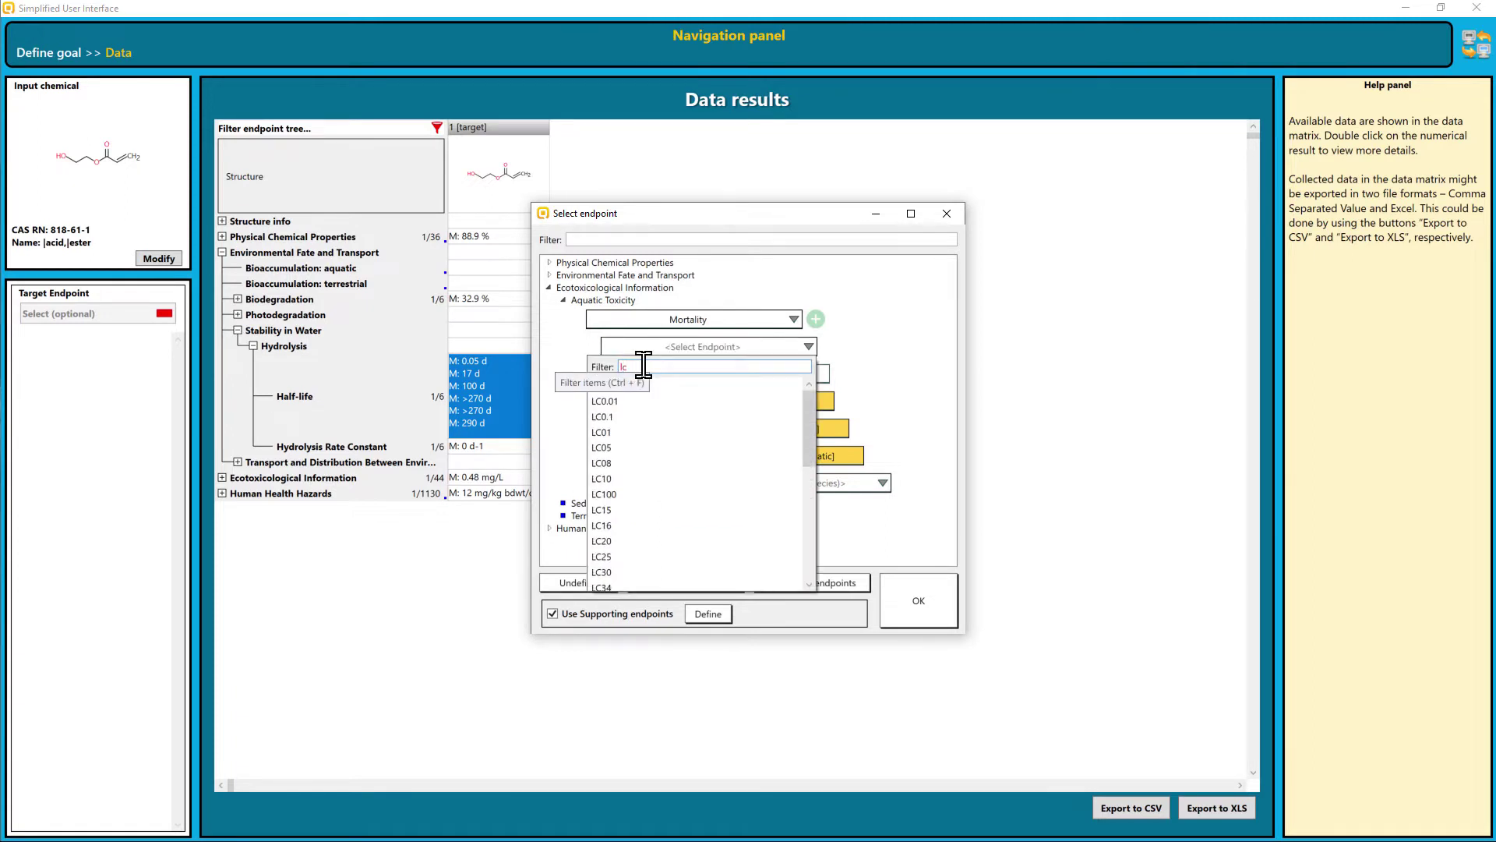
{"action": "type", "text": "50"}
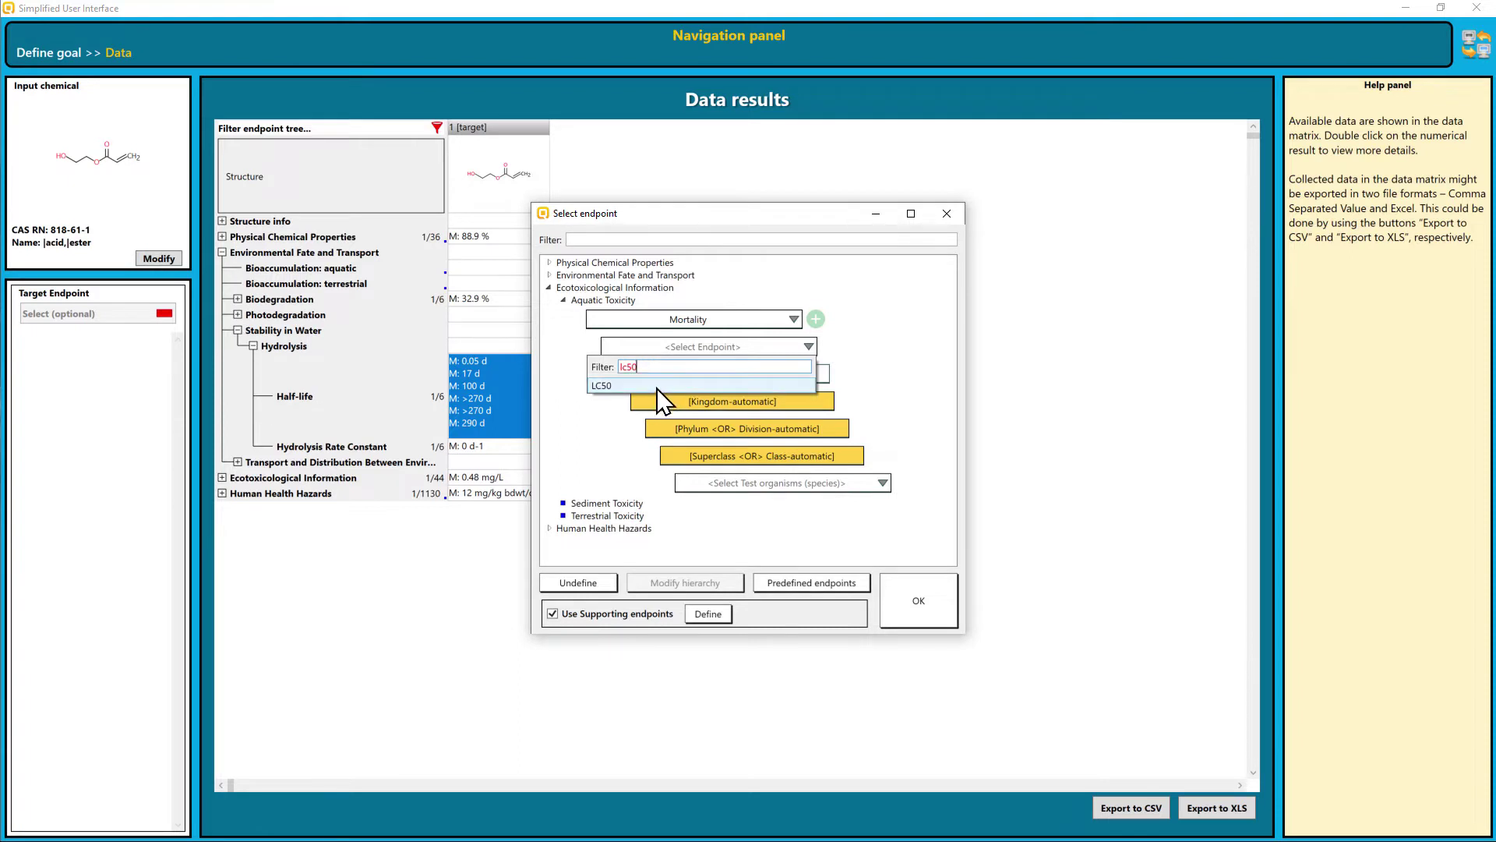
{"action": "left_click", "coordinate": [662, 389]}
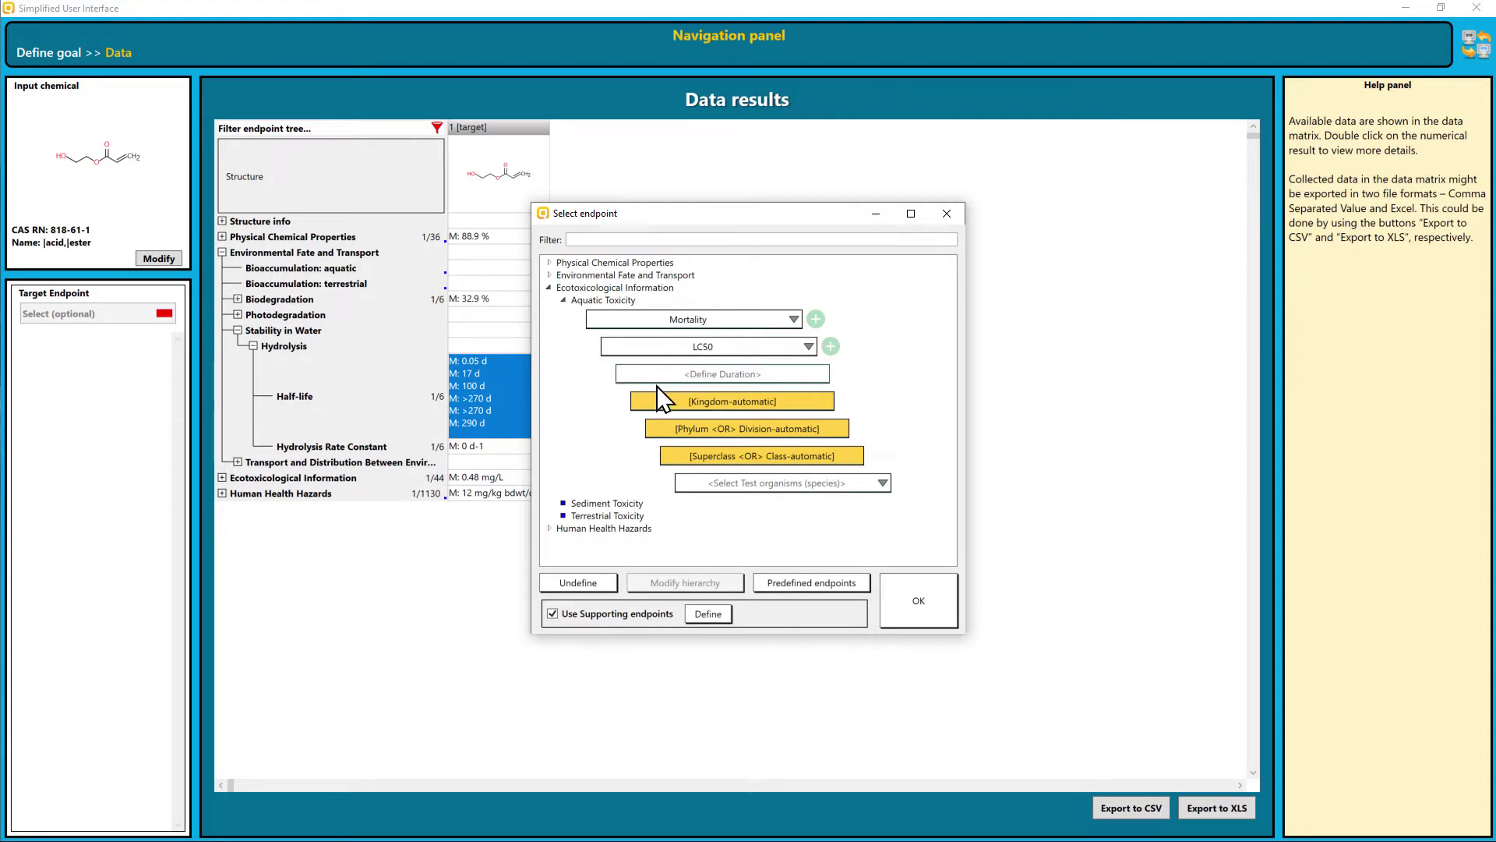
{"action": "left_click", "coordinate": [667, 376]}
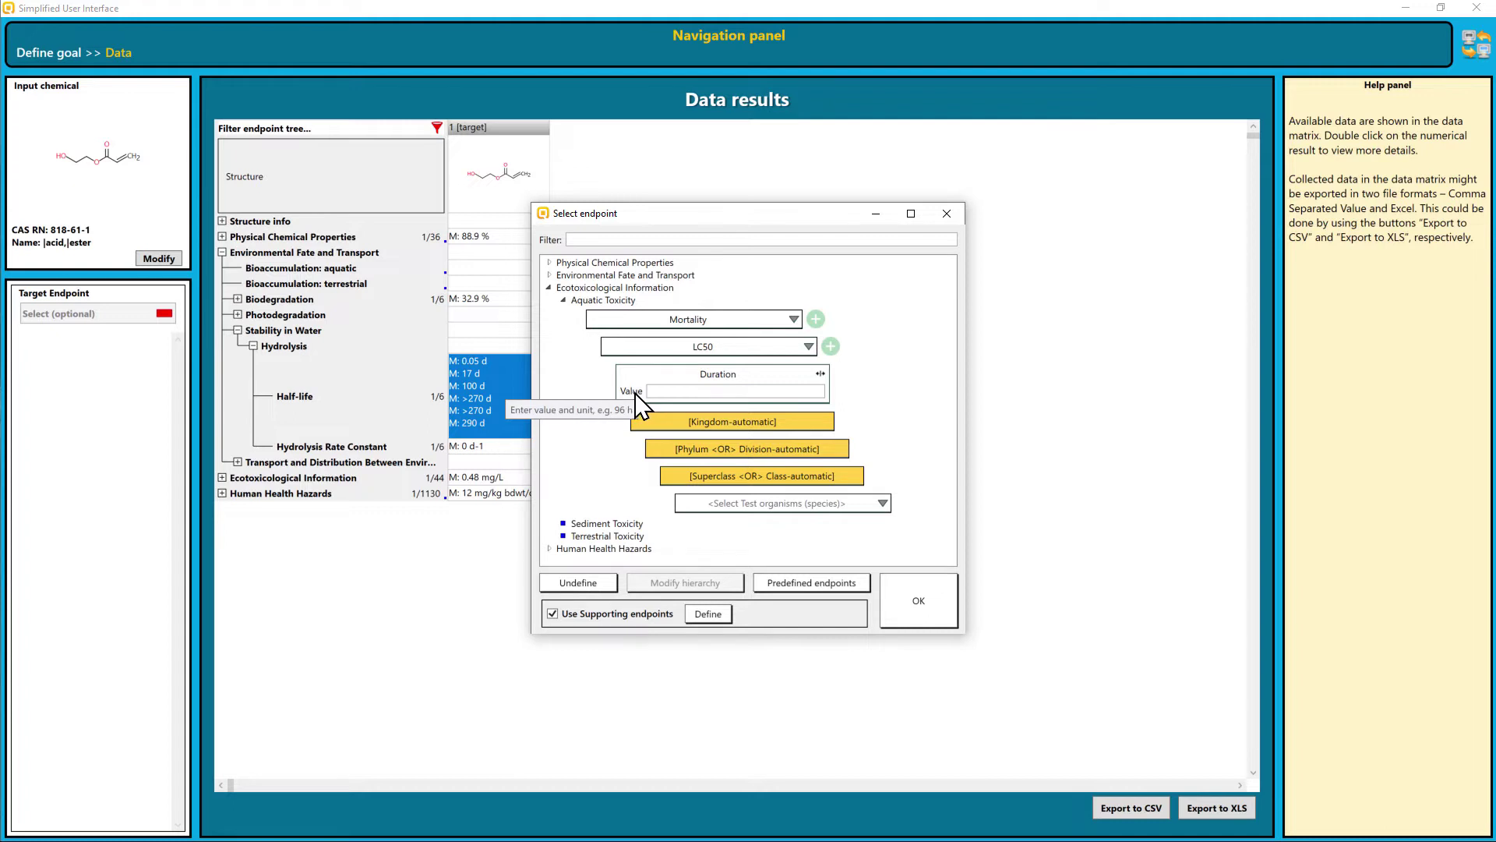
{"action": "left_click", "coordinate": [661, 392]}
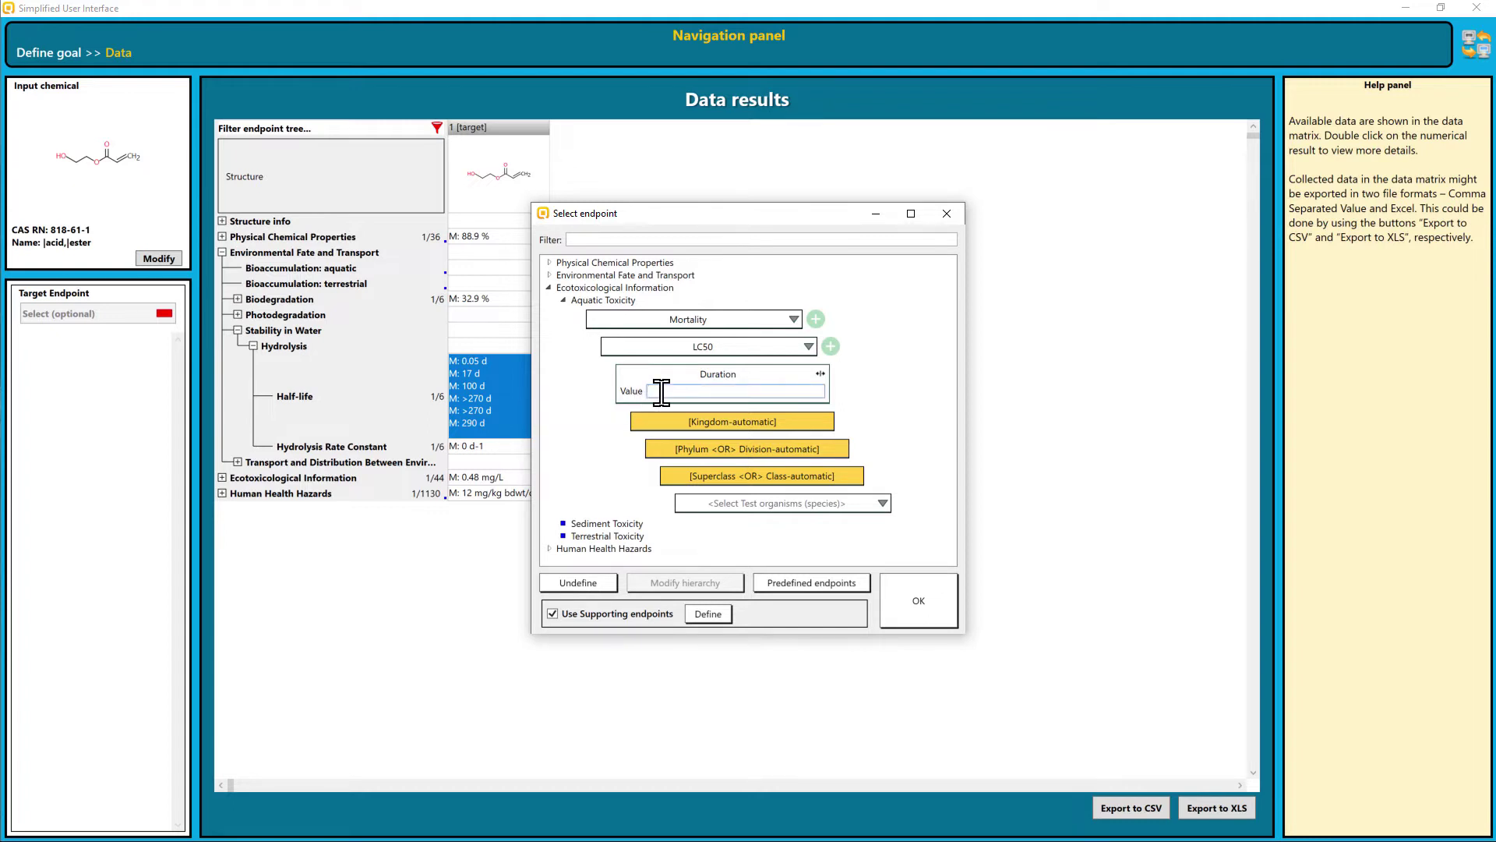
{"action": "type", "text": "96h"}
{"action": "left_click", "coordinate": [910, 598]}
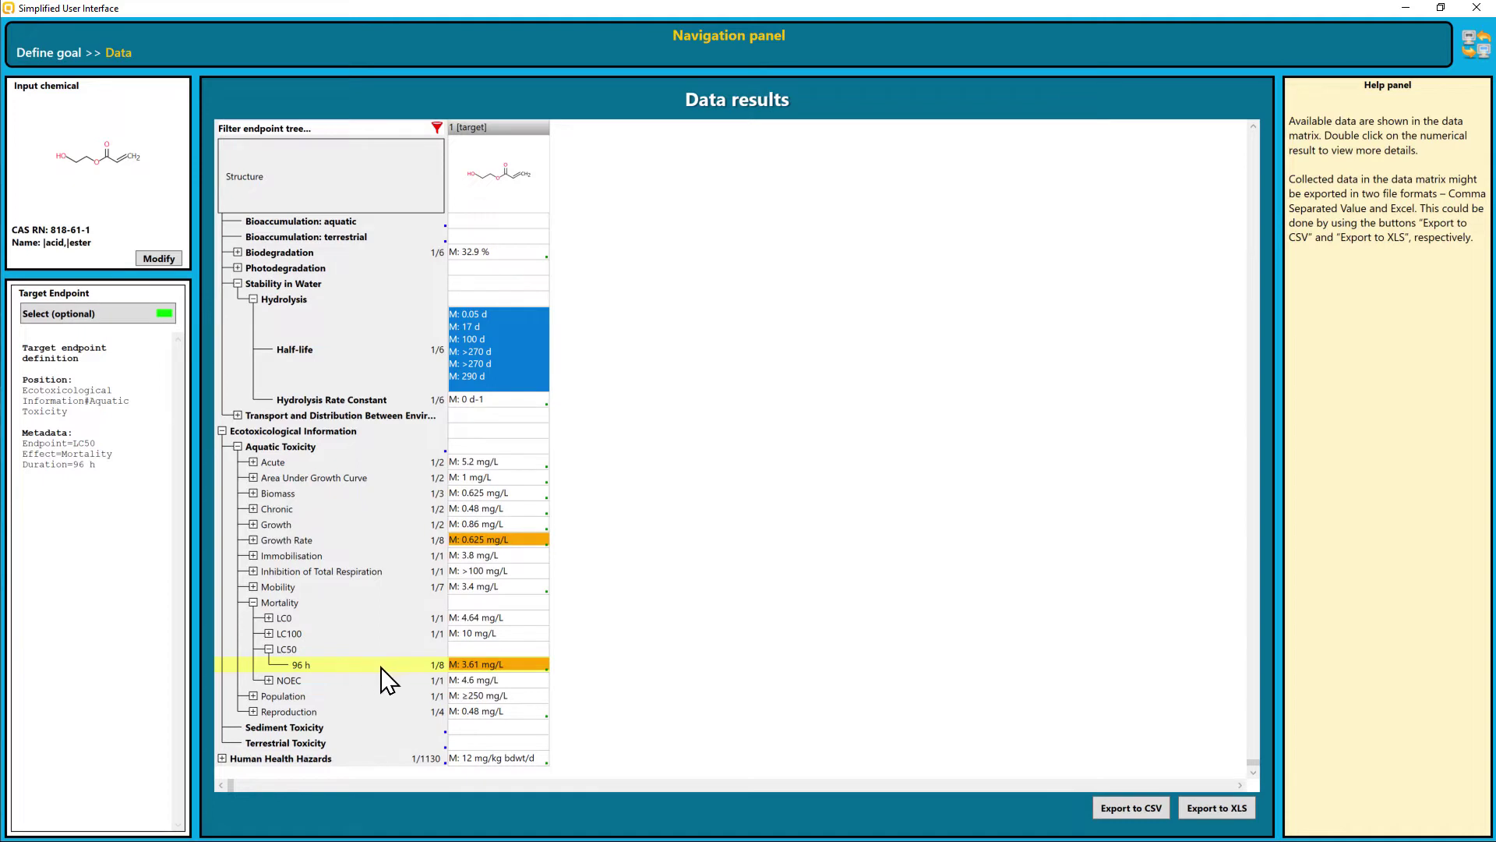
Step: Enlarge the 96 h row under Mortality LC50 so that all its measured values fit
{"action": "left_click_drag", "start_coordinate": [403, 671], "coordinate": [404, 742]}
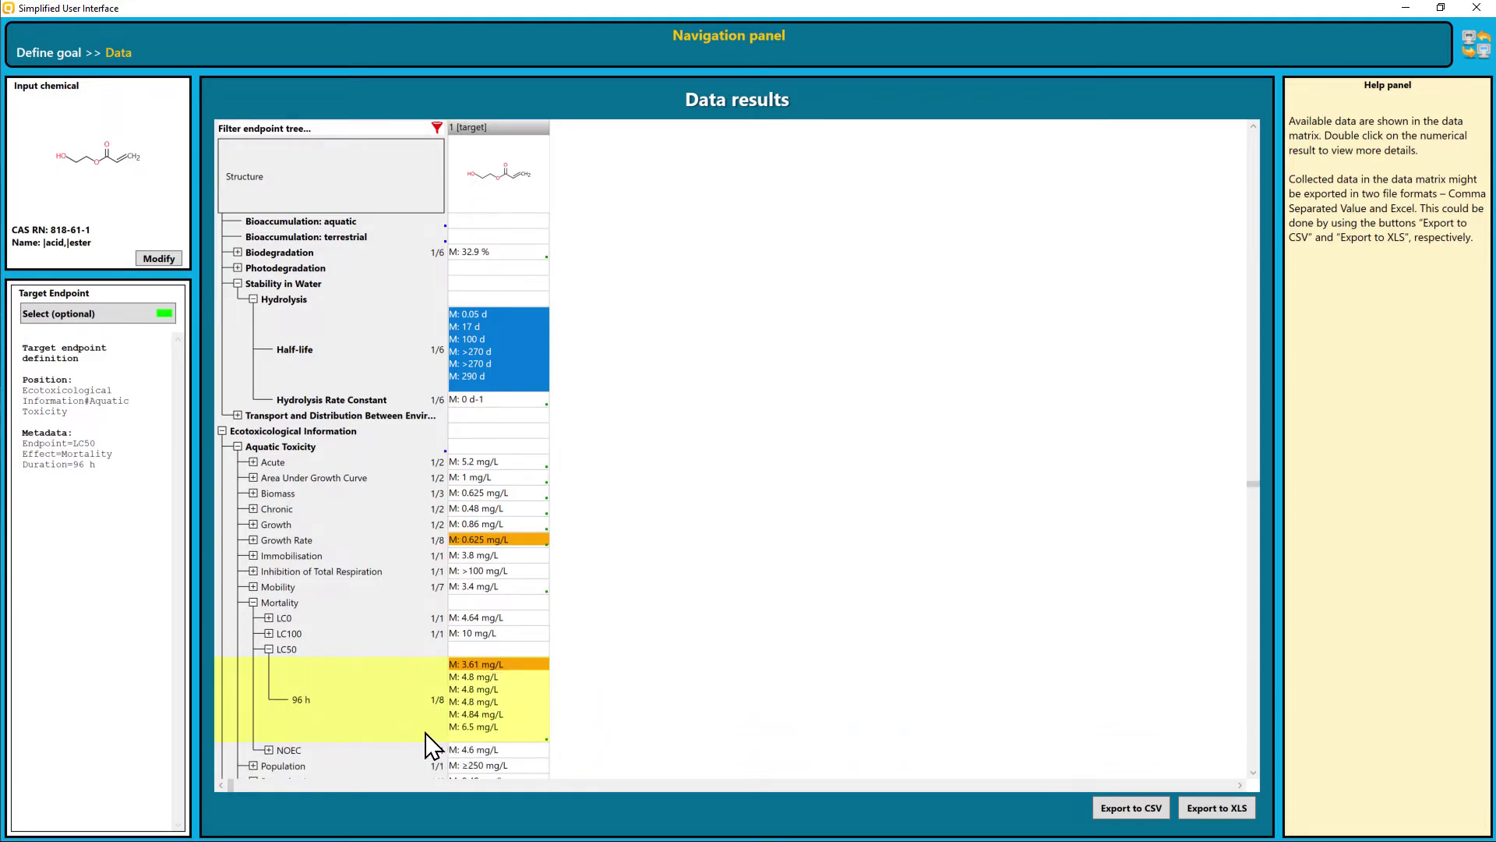
{"action": "scroll", "coordinate": [429, 744], "scroll_direction": "down", "scroll_amount": 2}
{"action": "left_click_drag", "start_coordinate": [421, 694], "coordinate": [419, 715]}
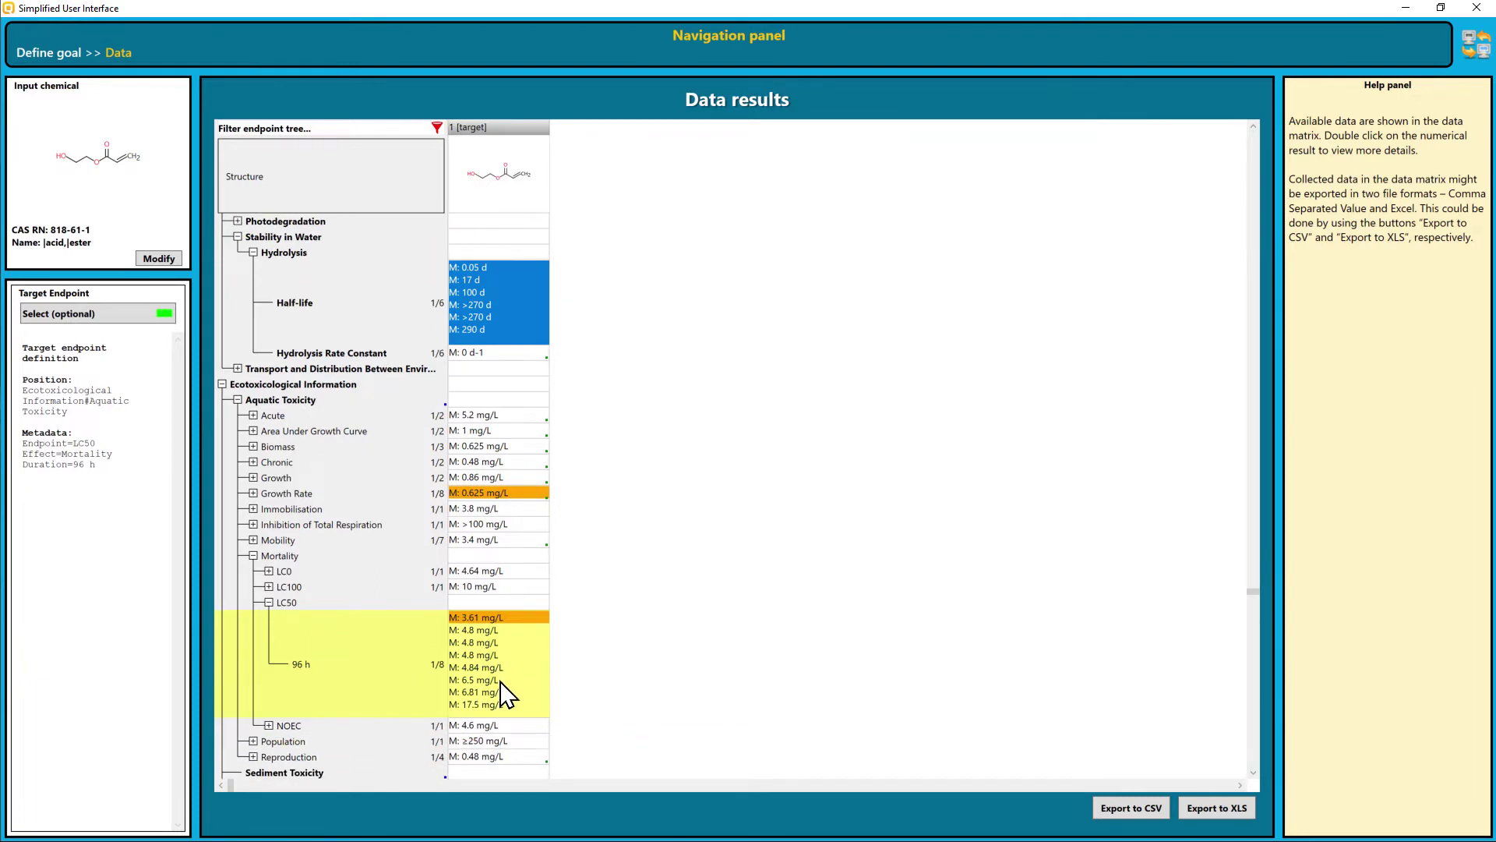
Step: Open the 96 h LC50 data points and follow the first record's URL to its ECHA registration dossier in the browser
{"action": "mouse_move", "coordinate": [502, 690]}
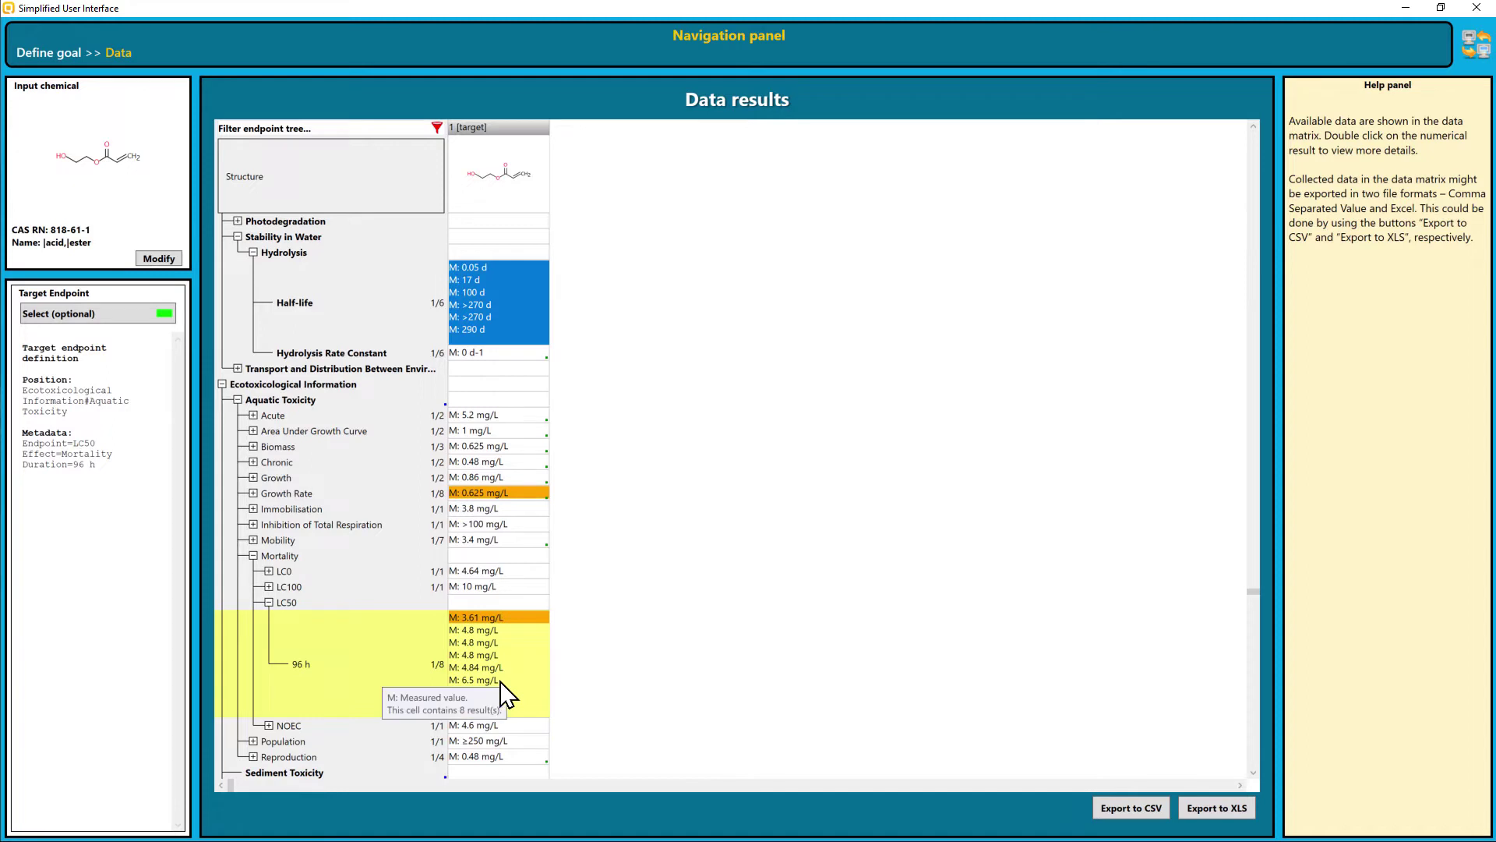
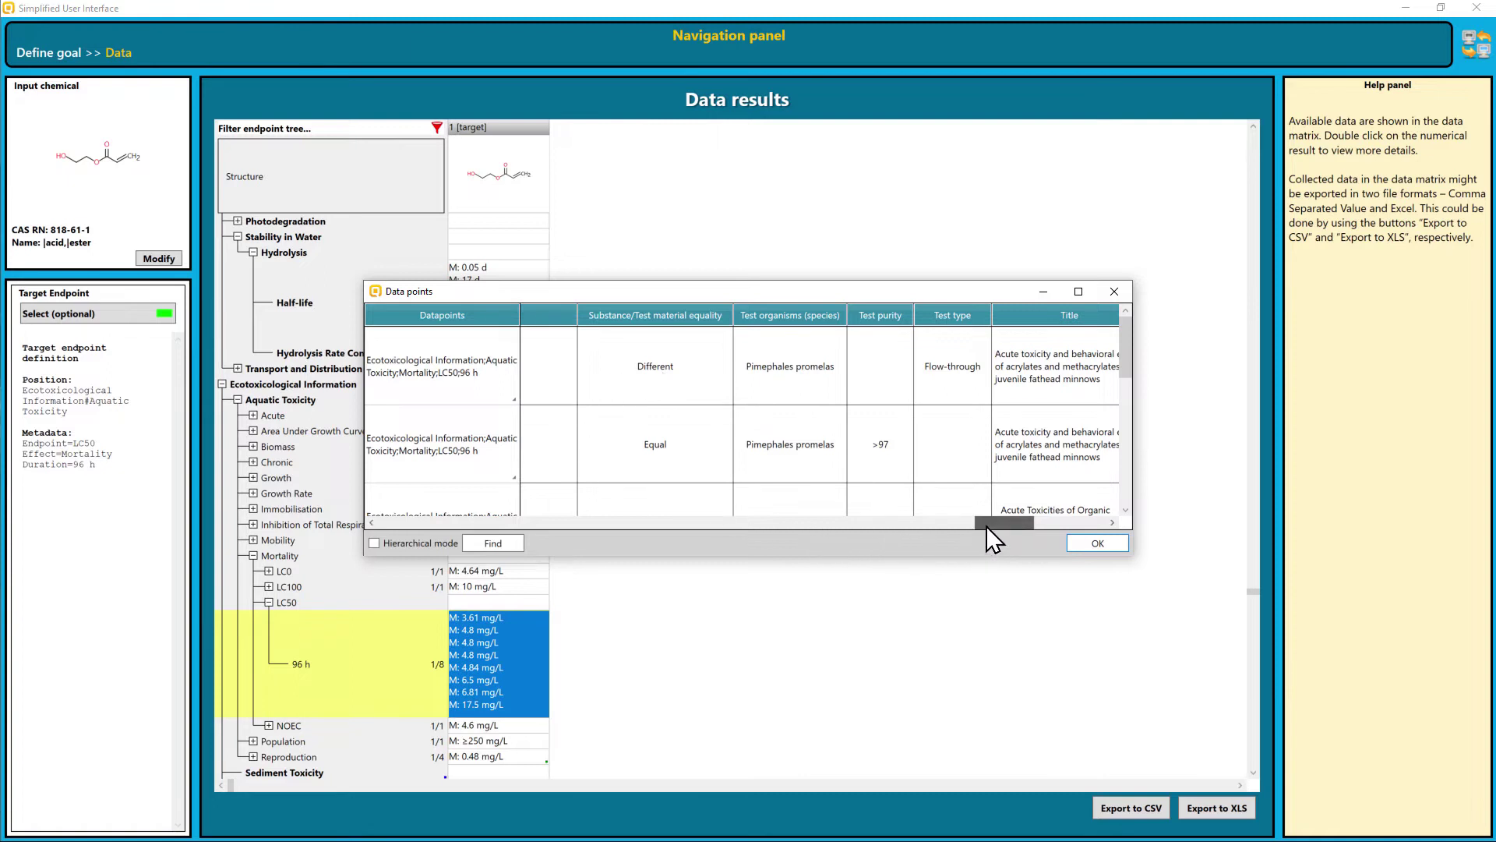
{"action": "left_click_drag", "start_coordinate": [985, 526], "coordinate": [1068, 525]}
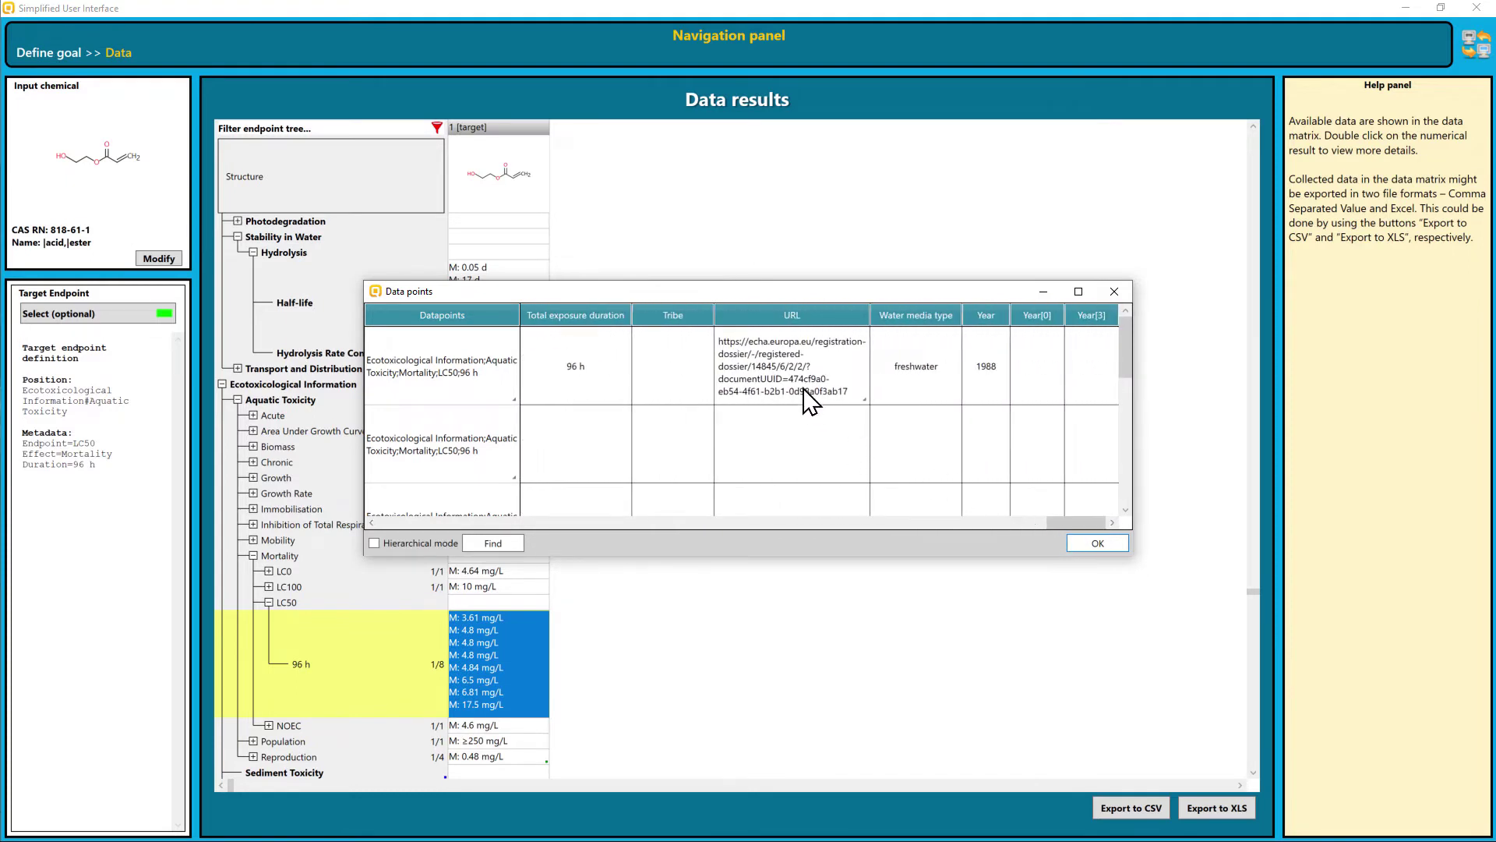
{"action": "left_click", "coordinate": [779, 355]}
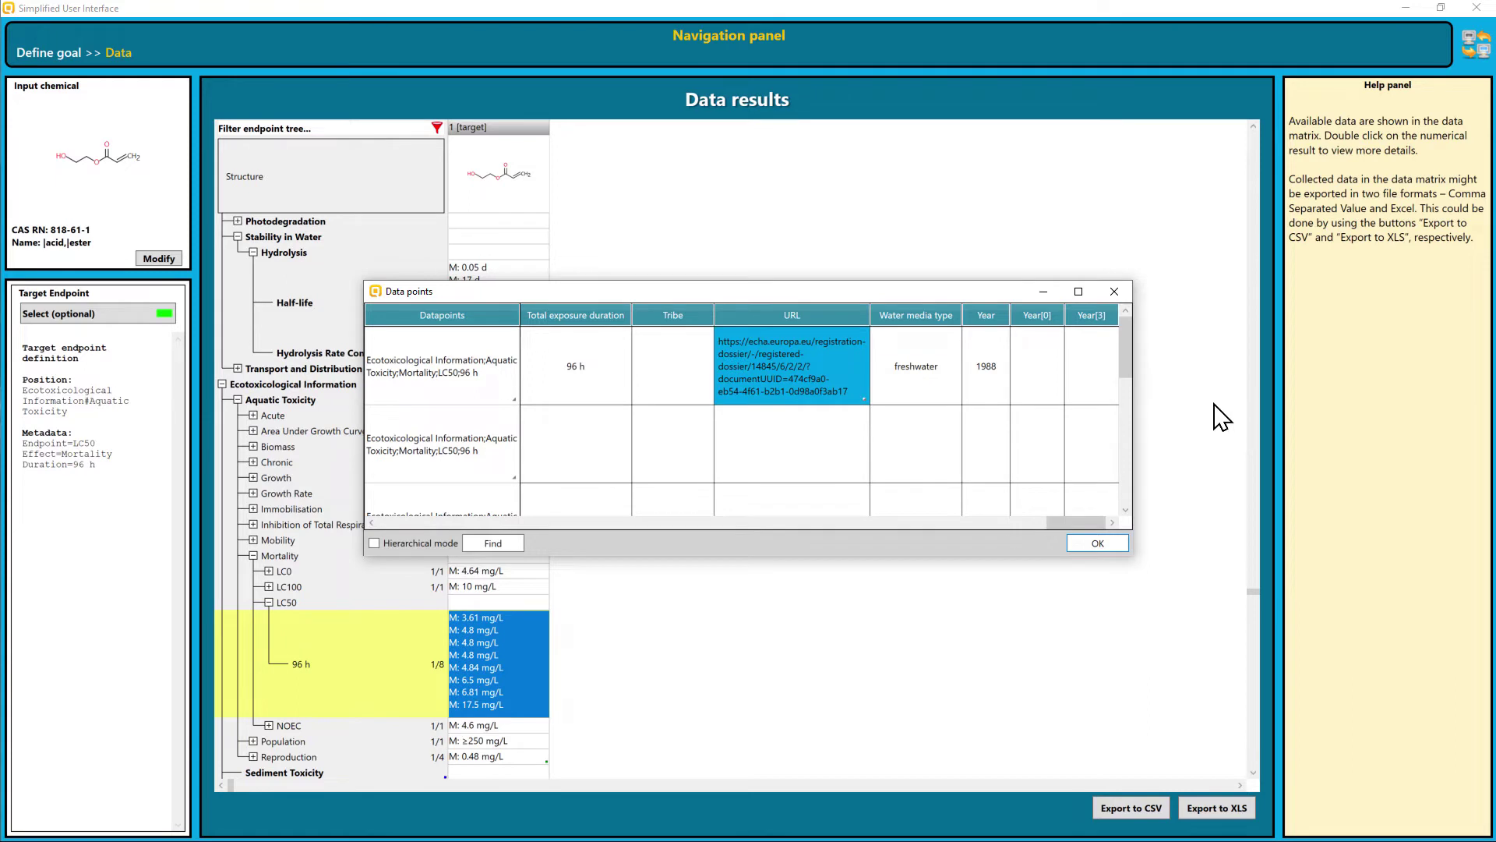
{"action": "double_click", "coordinate": [823, 371]}
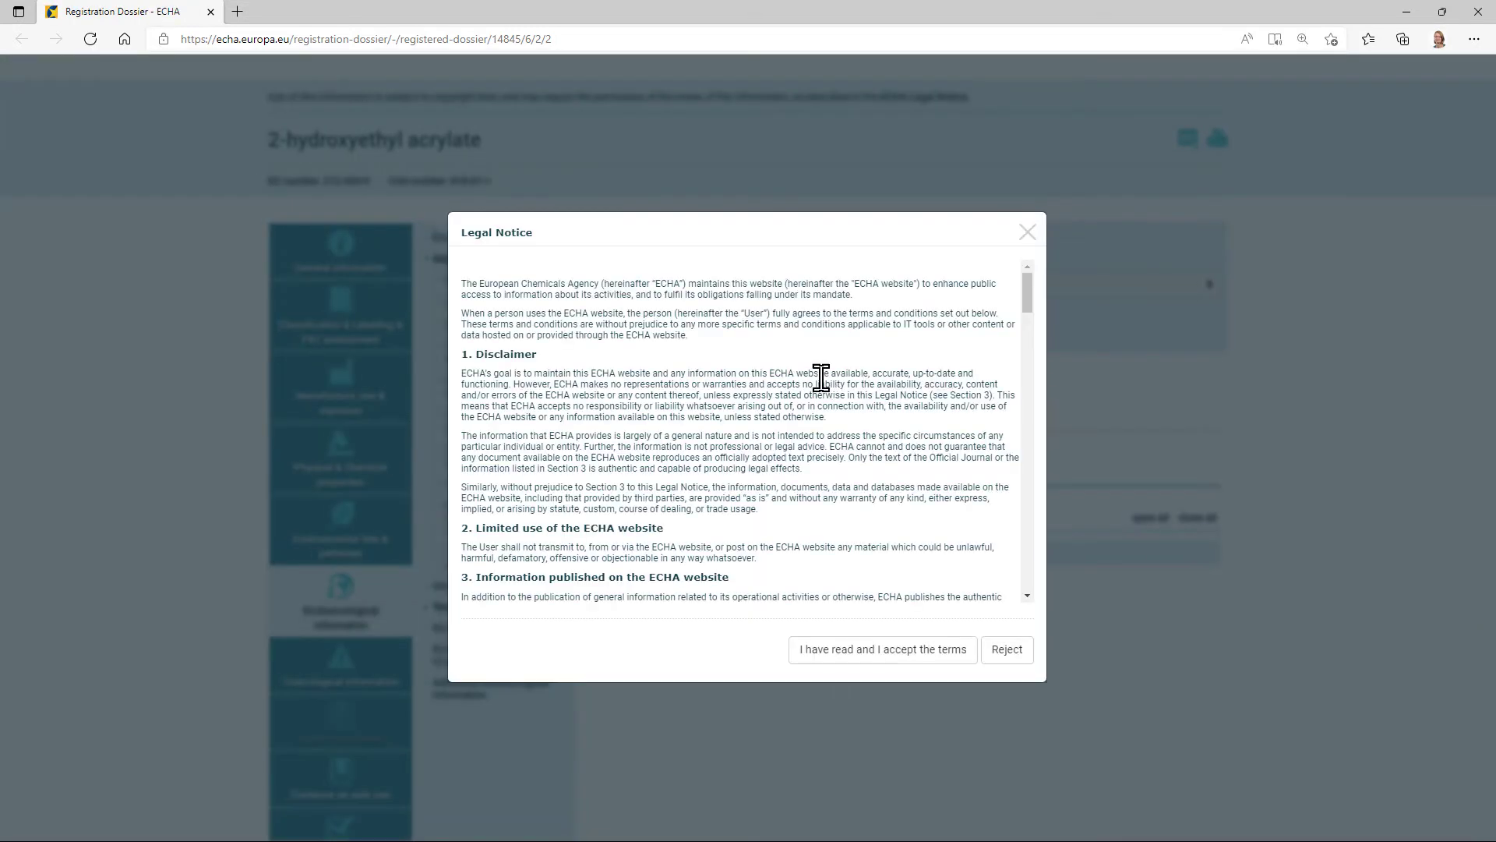
Step: Accept the ECHA legal notice and open the short-term toxicity to fish record 001 Supporting | Experimental result
{"action": "left_click", "coordinate": [862, 662]}
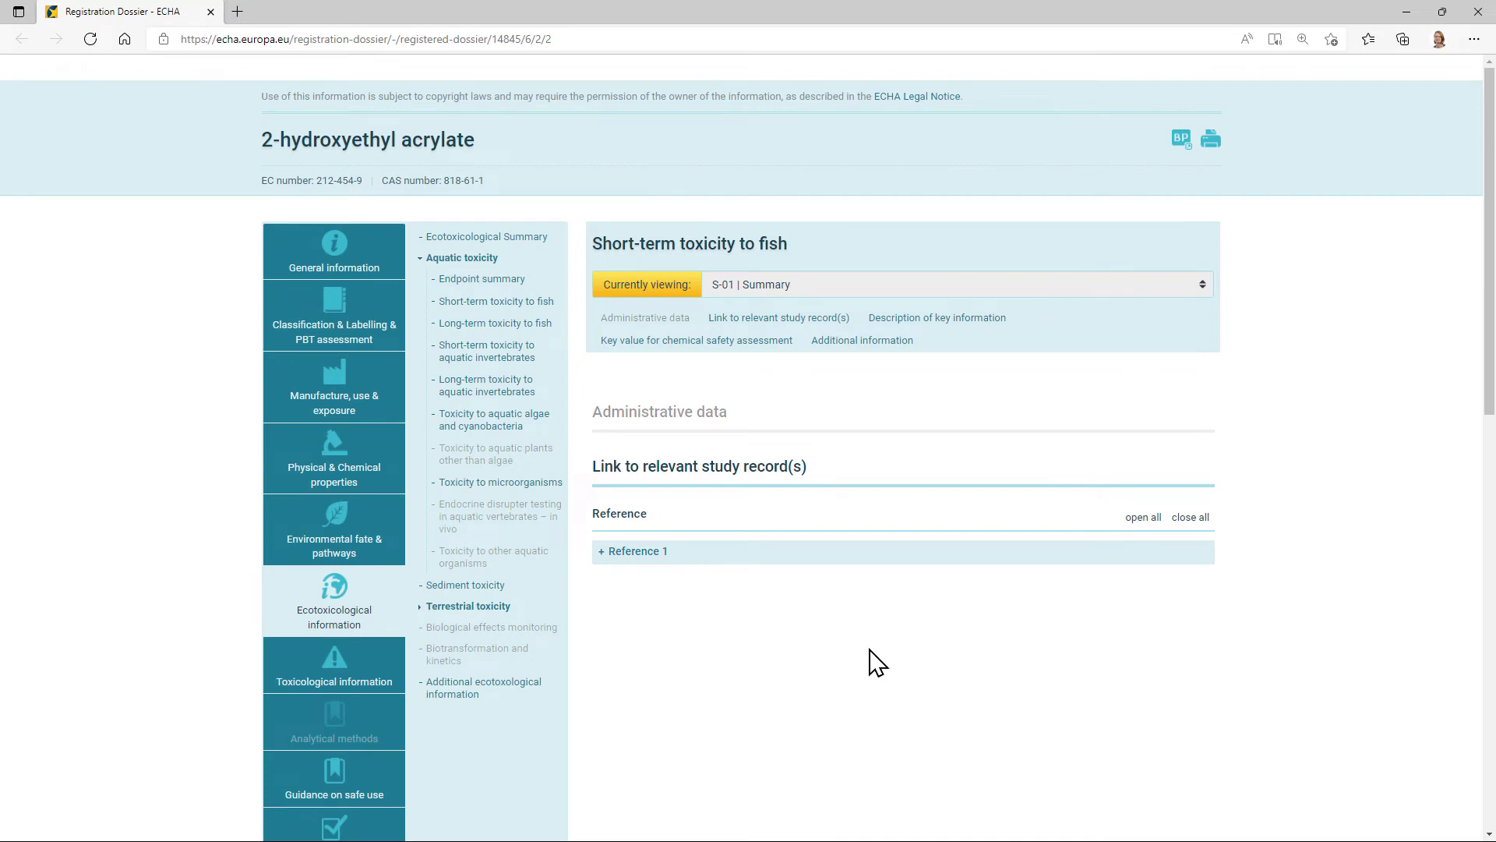
{"action": "left_click", "coordinate": [805, 285]}
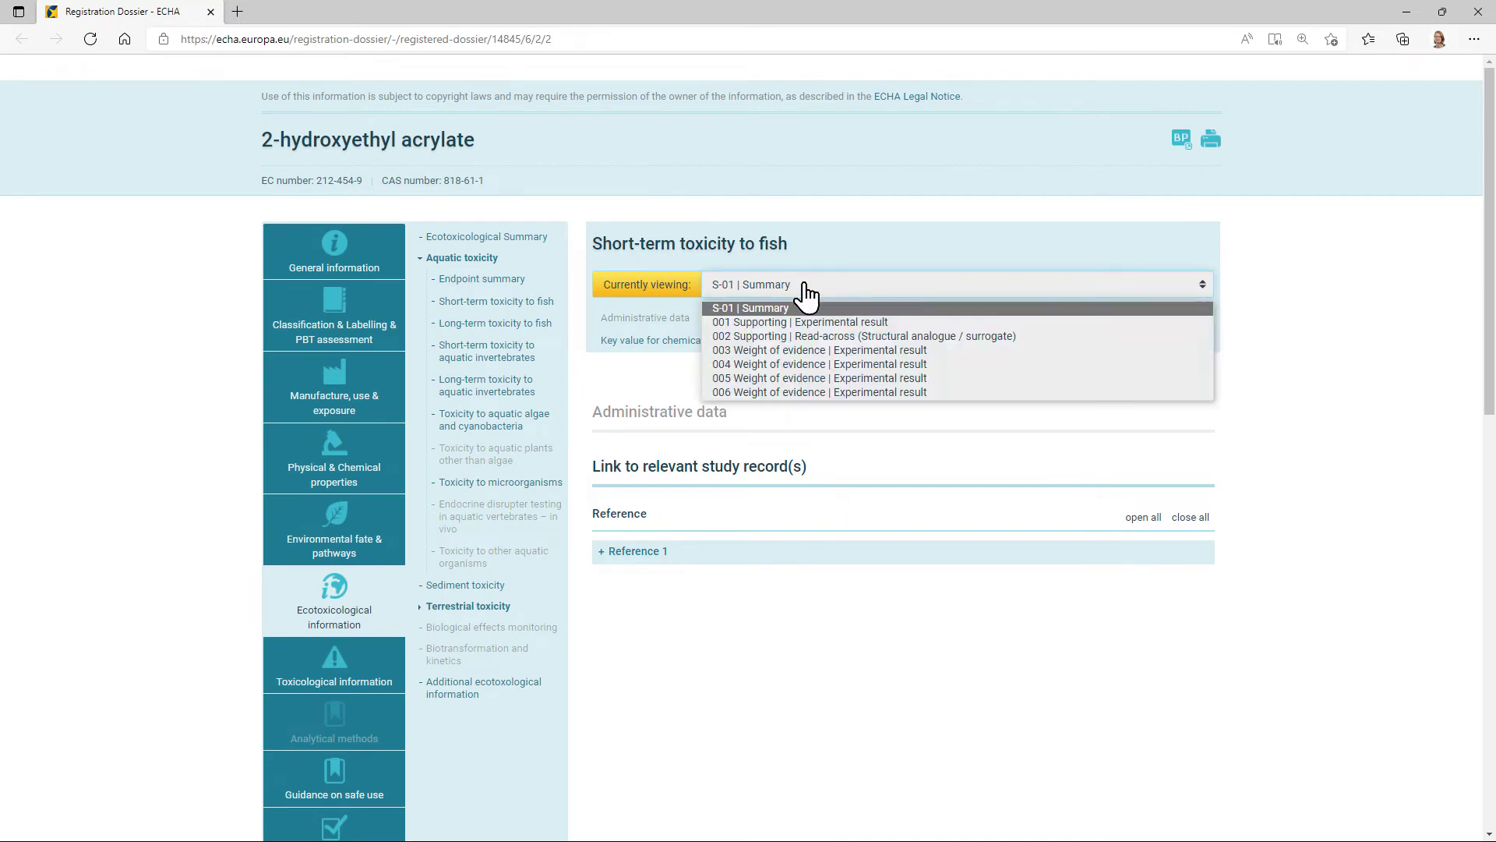
{"action": "left_click", "coordinate": [804, 321]}
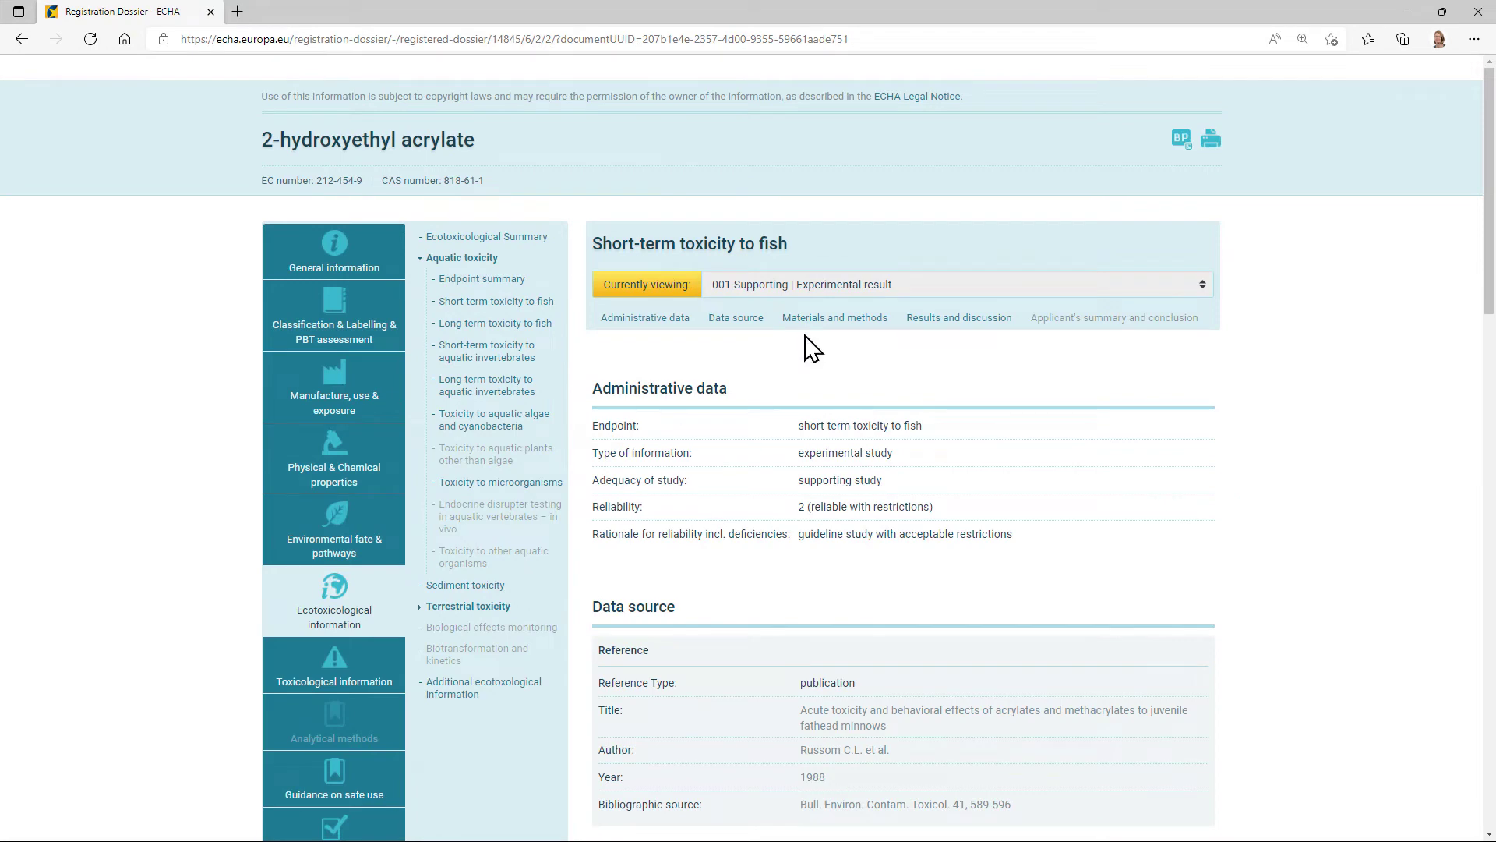
Step: Examine the expanded test material information under the record's Materials and methods, and close the dossier and the data points
{"action": "scroll", "coordinate": [846, 654], "scroll_direction": "down", "scroll_amount": 3}
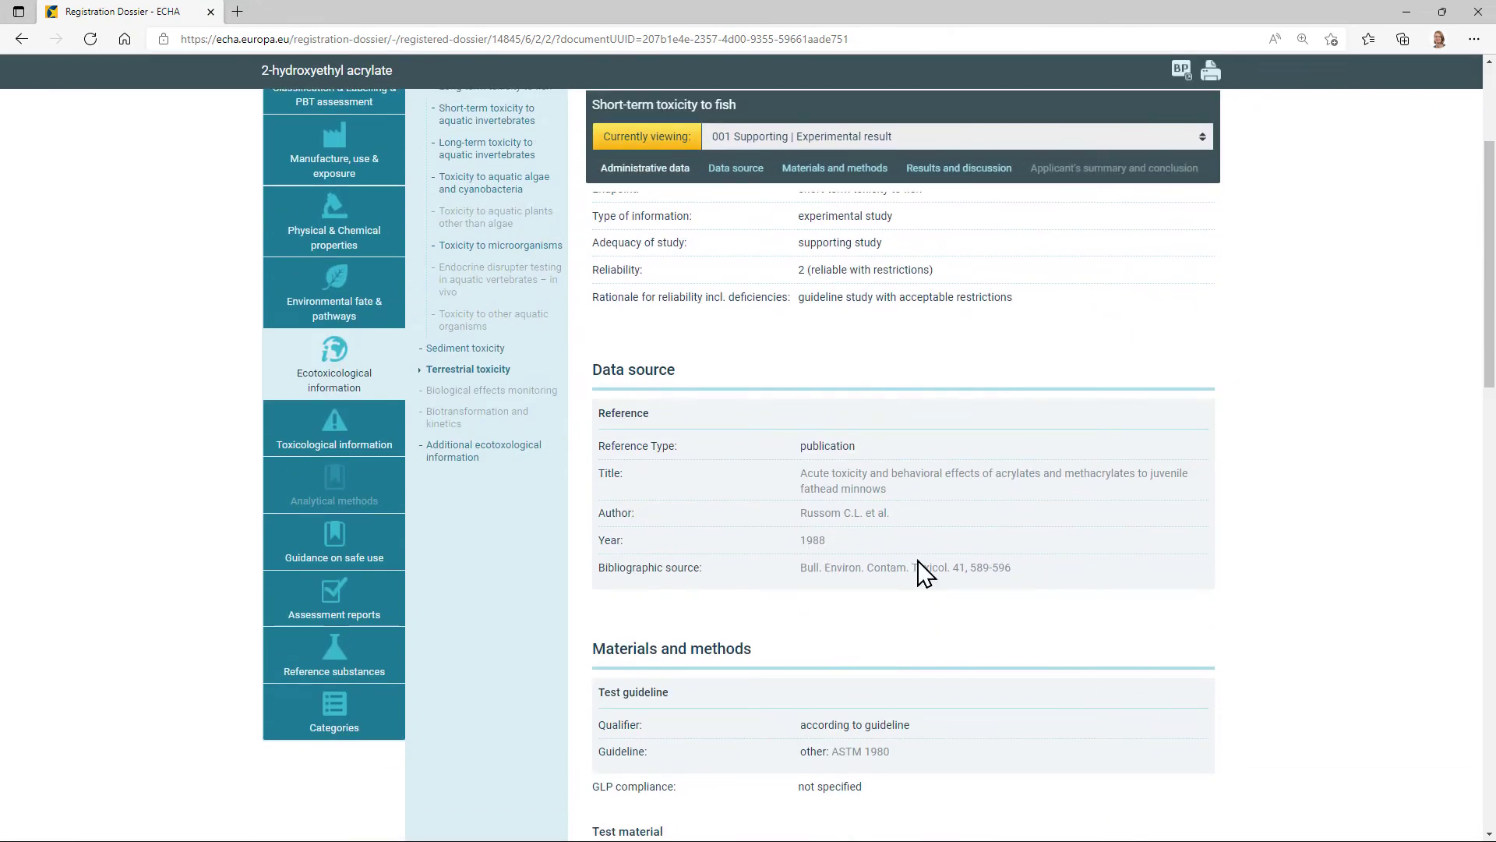
{"action": "left_click", "coordinate": [818, 172]}
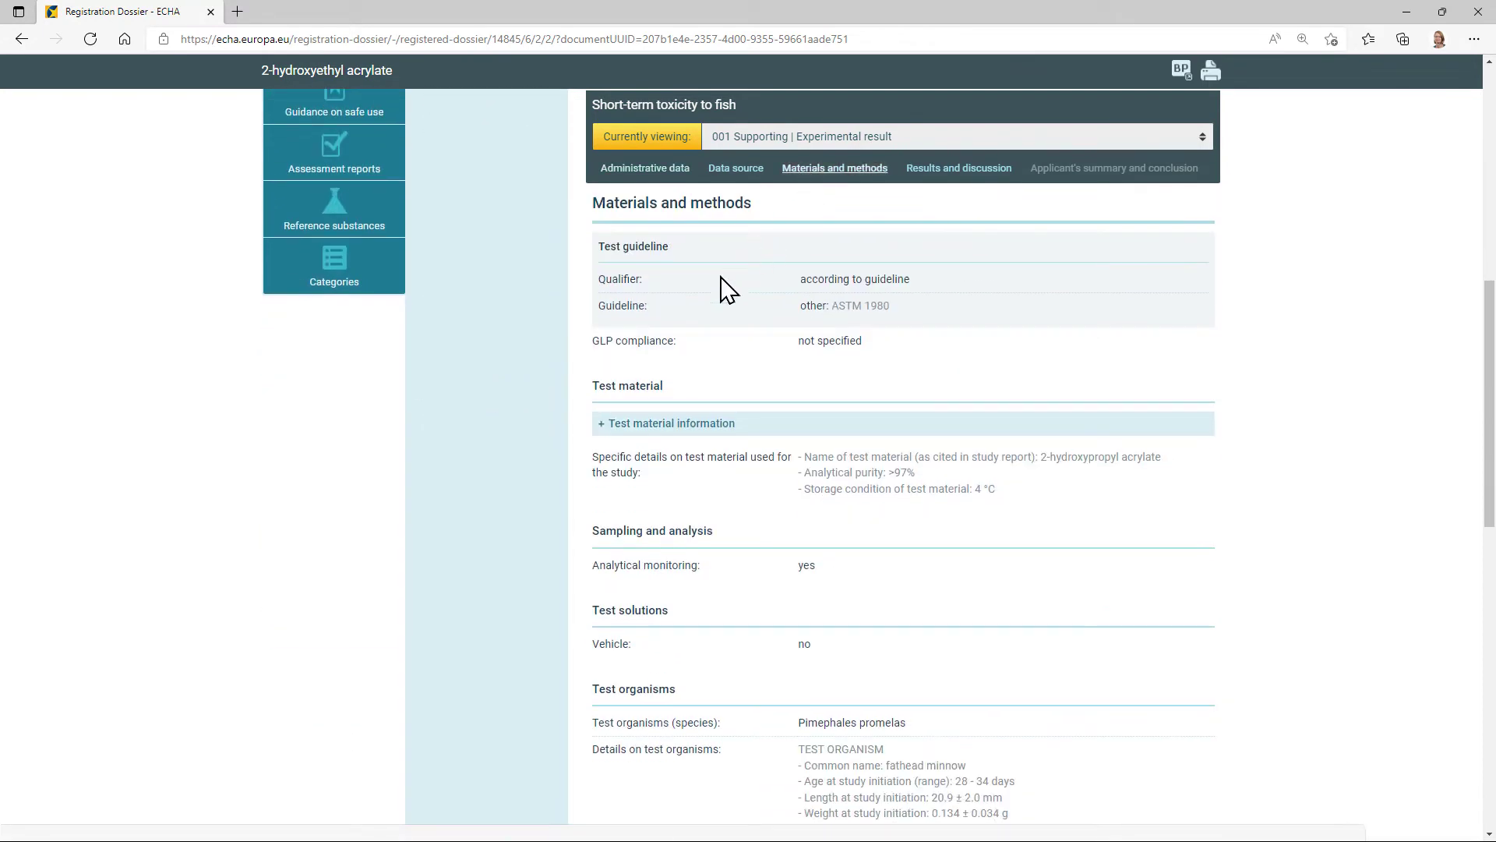
{"action": "left_click", "coordinate": [603, 423]}
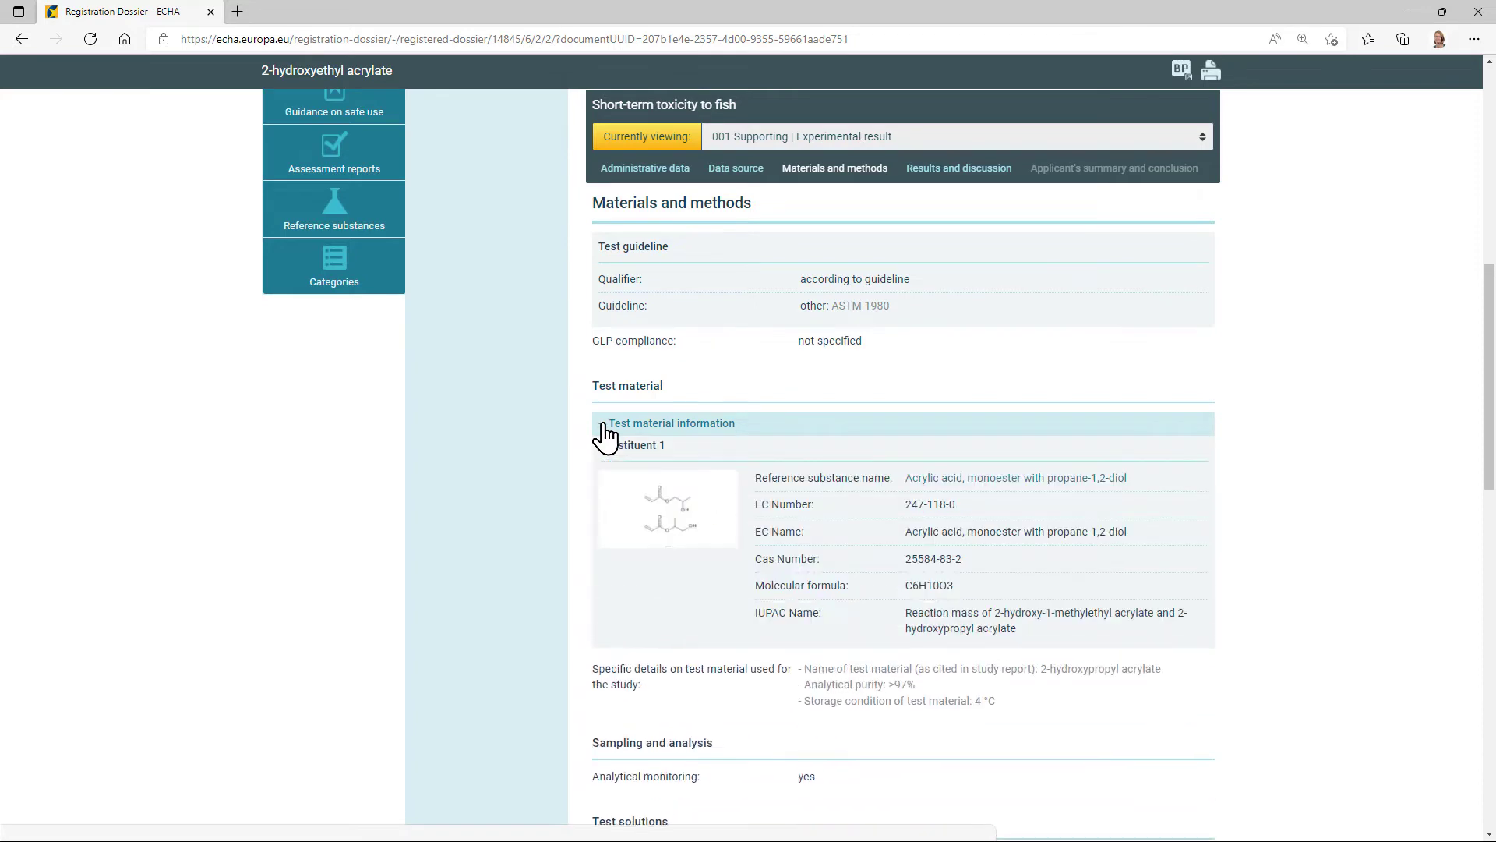
{"action": "scroll", "coordinate": [744, 546], "scroll_direction": "up", "scroll_amount": 4}
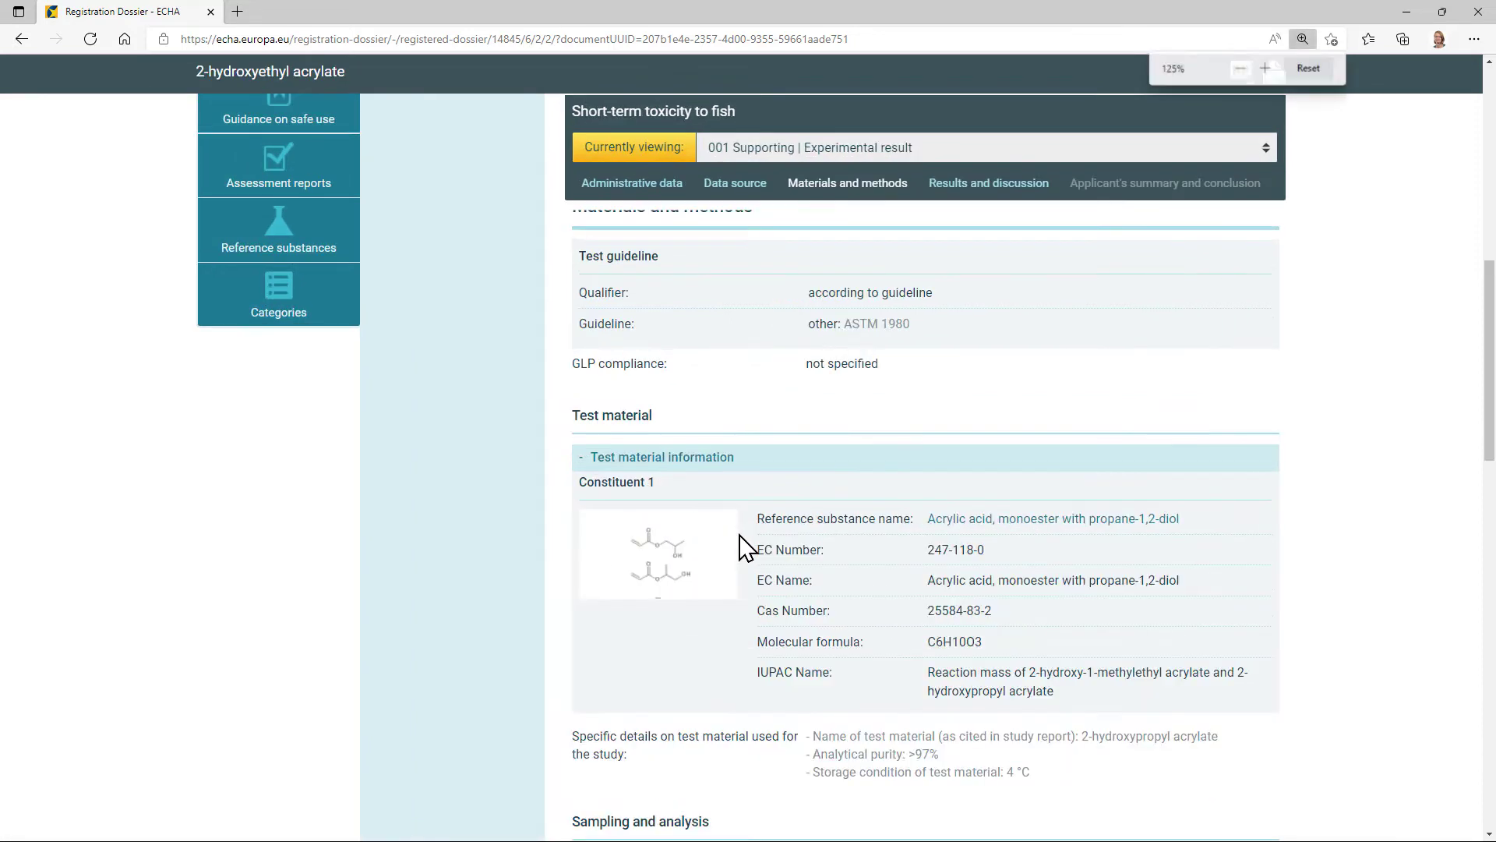
{"action": "scroll", "coordinate": [739, 541], "scroll_direction": "down", "scroll_amount": 1}
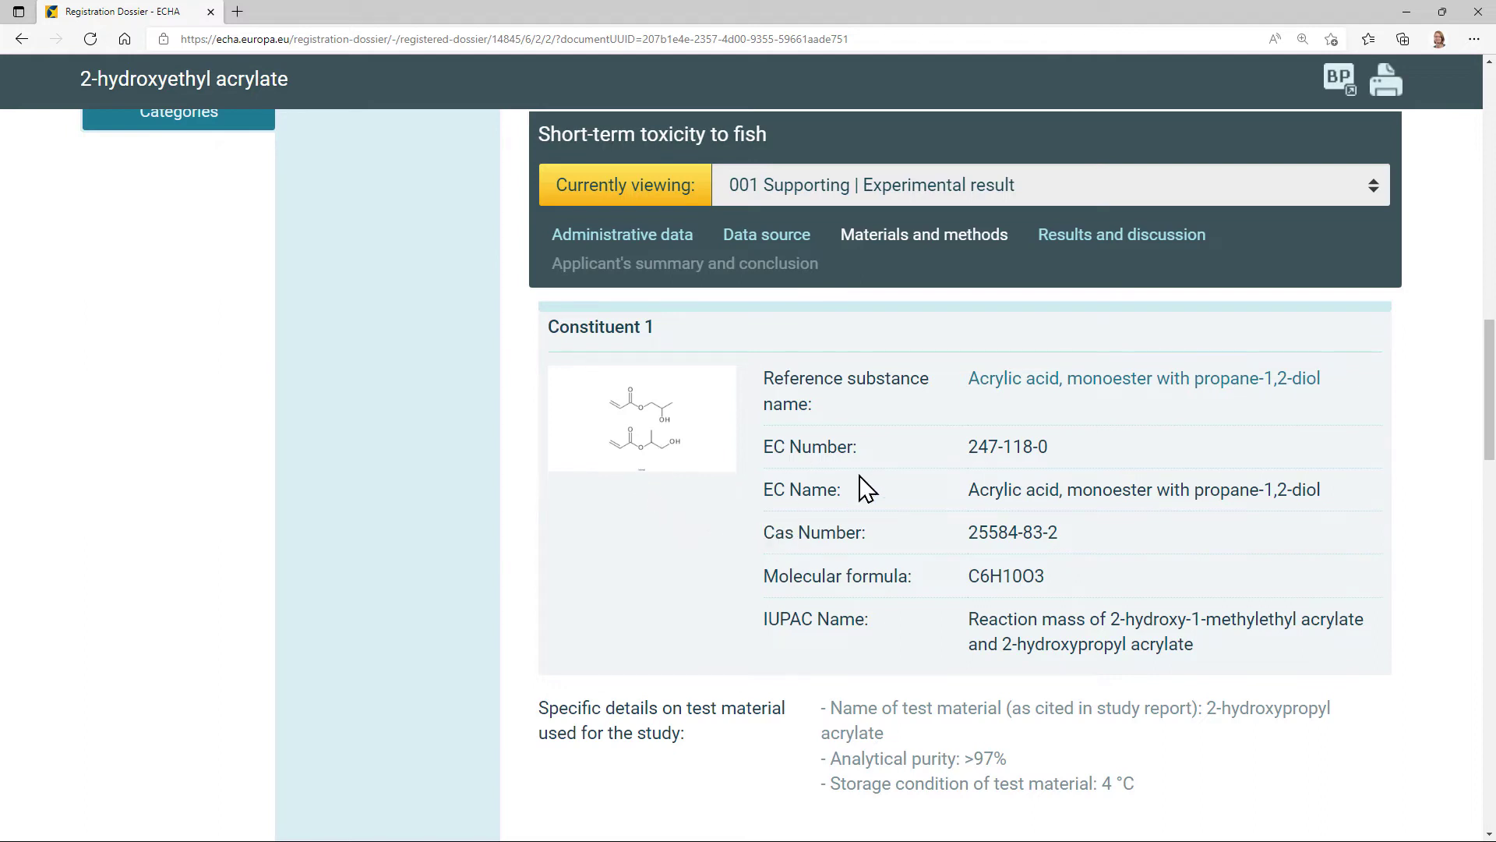
{"action": "left_click", "coordinate": [1479, 13]}
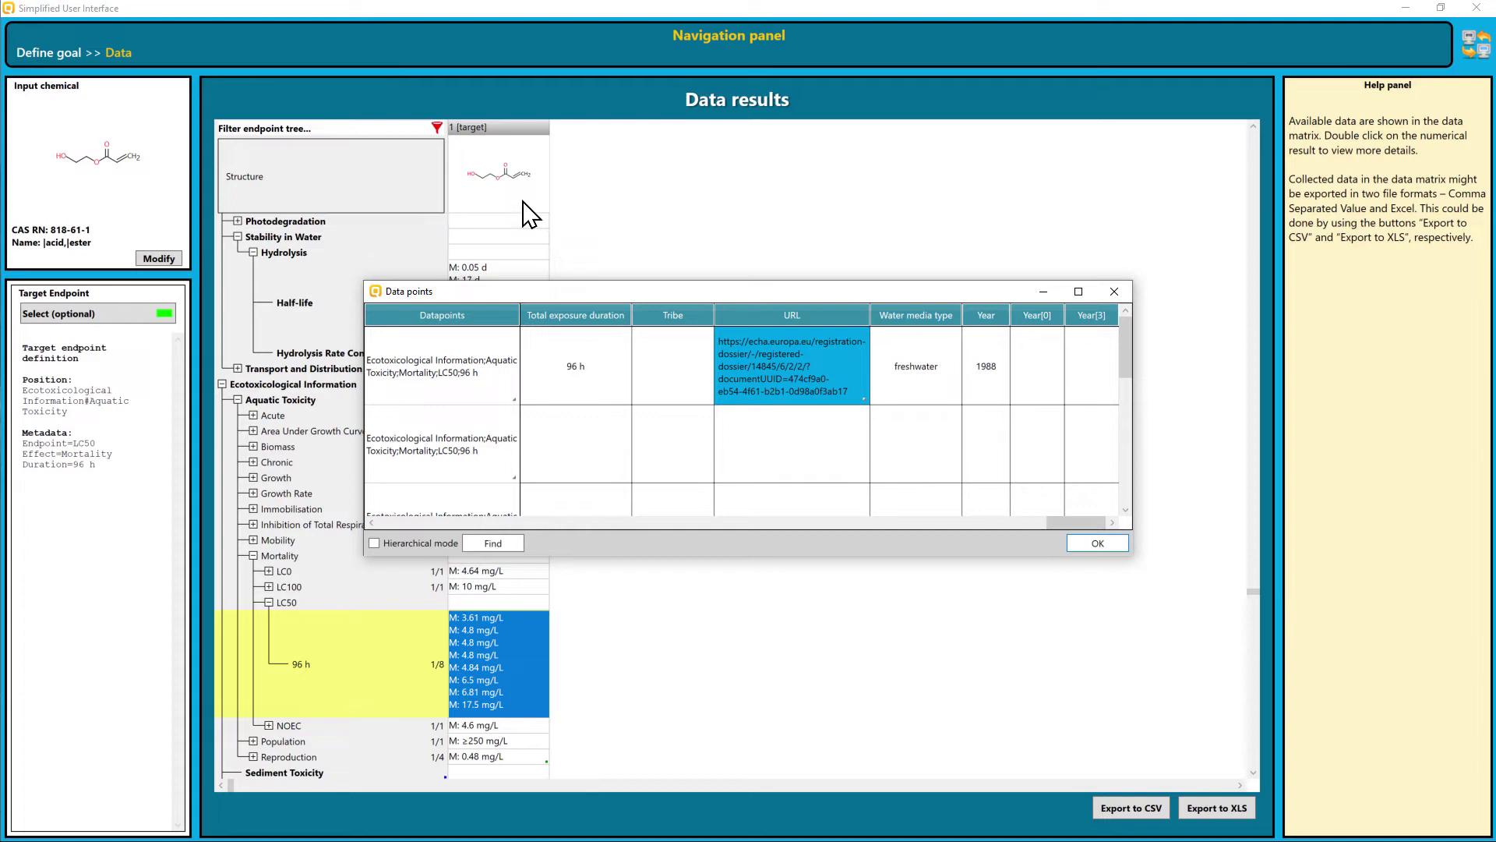
{"action": "left_click", "coordinate": [1097, 543]}
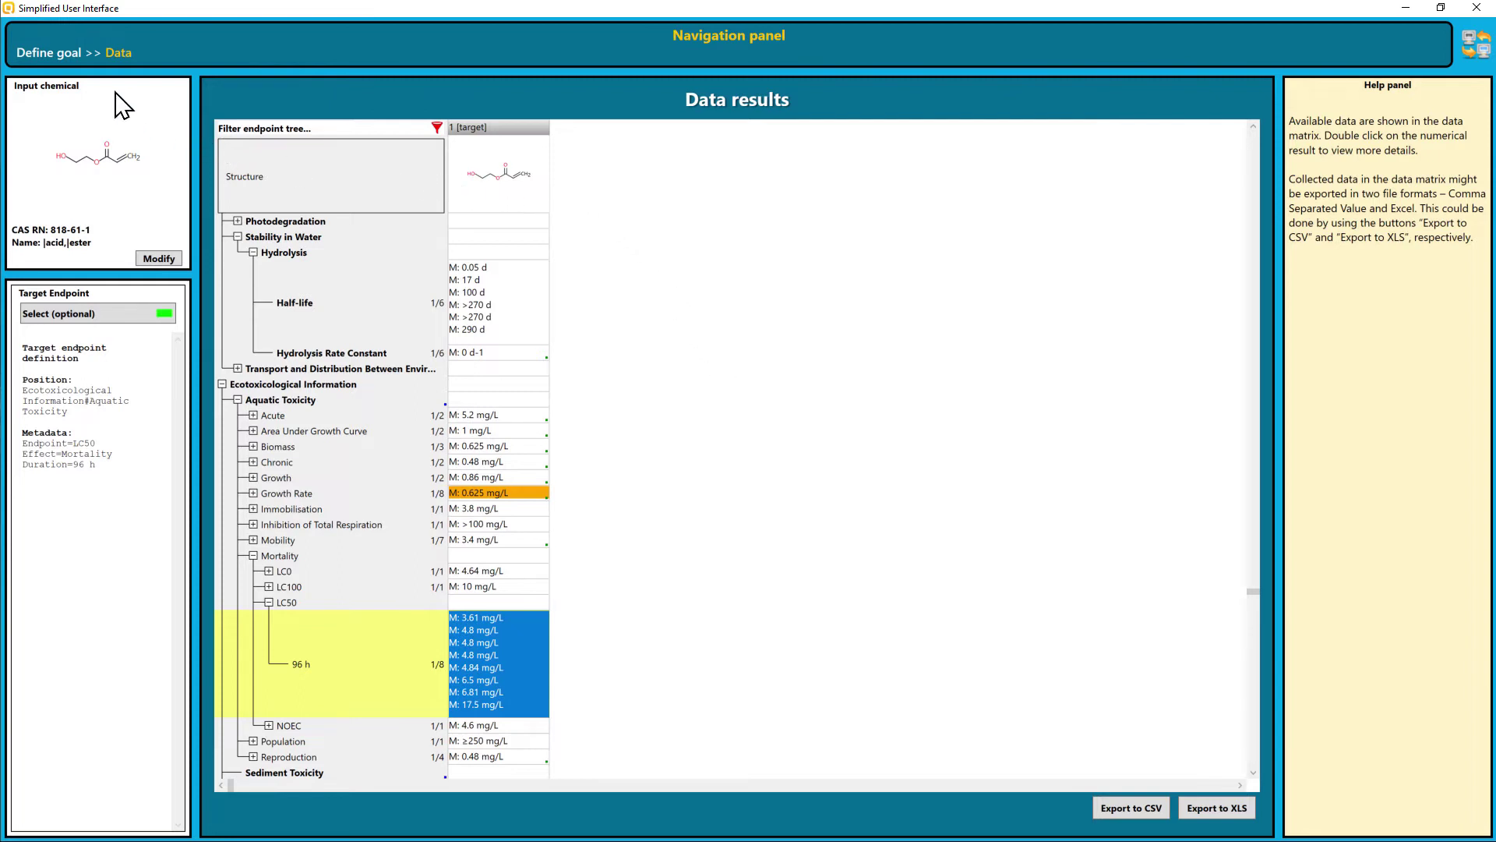
Step: Apply all profilers to the input chemical and enlarge the US-EPA New Chemical Categories and DNA binding by OECD rows to show all their results
{"action": "left_click", "coordinate": [68, 68]}
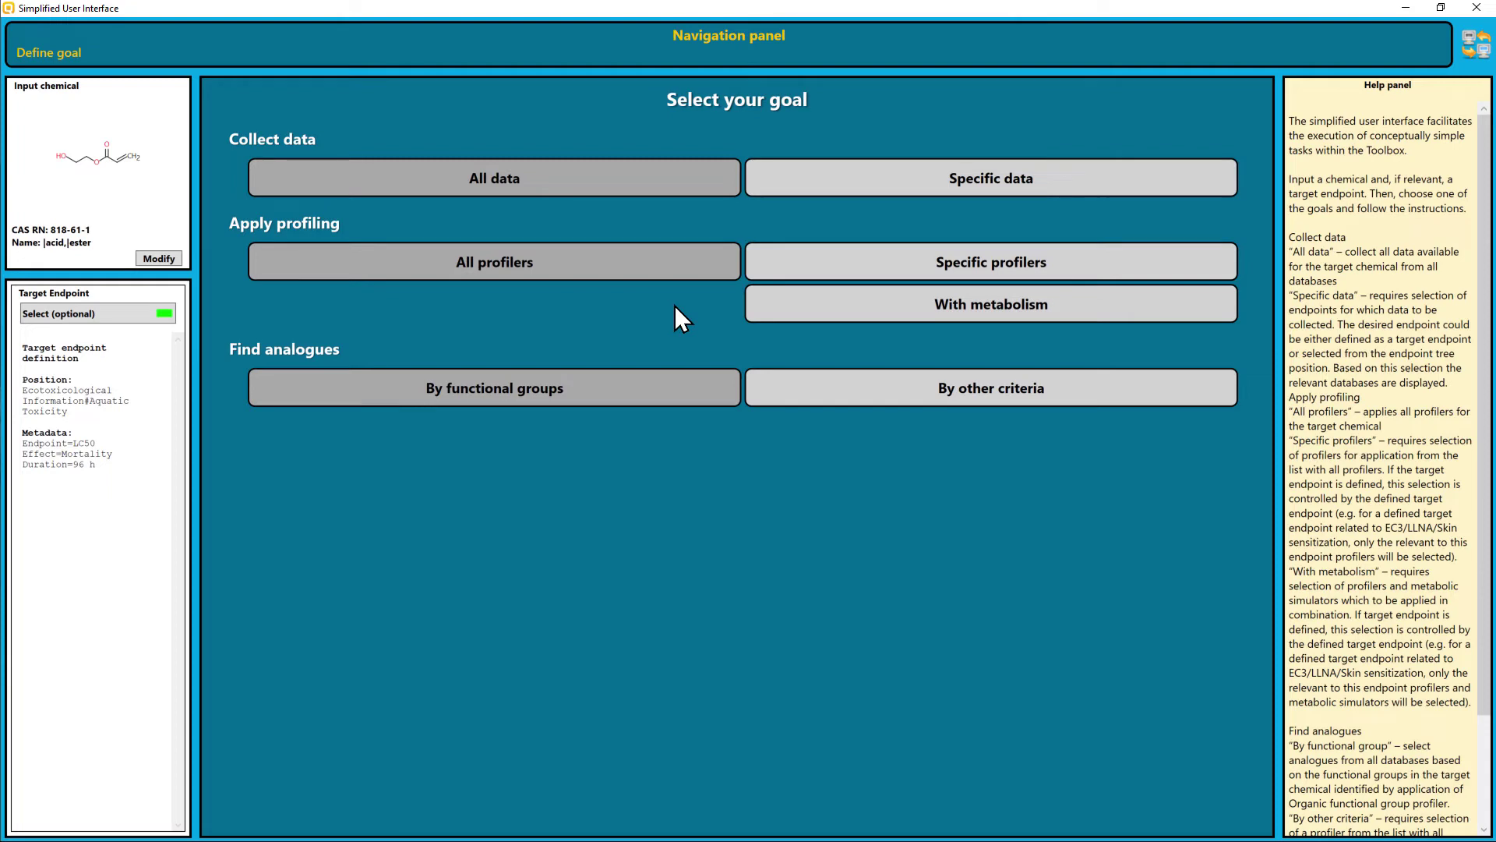
{"action": "left_click", "coordinate": [460, 265]}
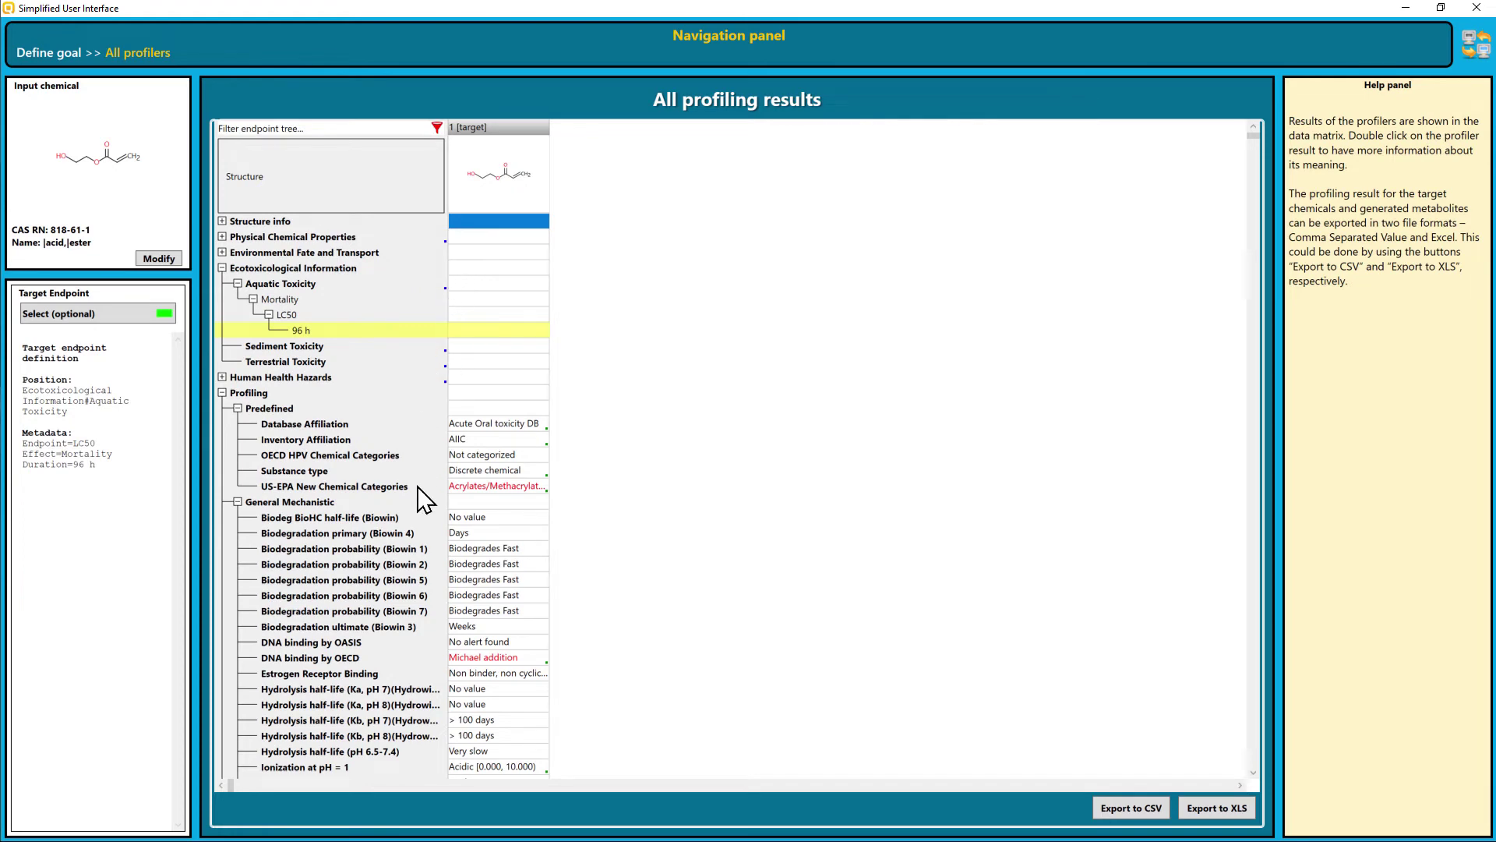
{"action": "left_click_drag", "start_coordinate": [418, 491], "coordinate": [418, 525]}
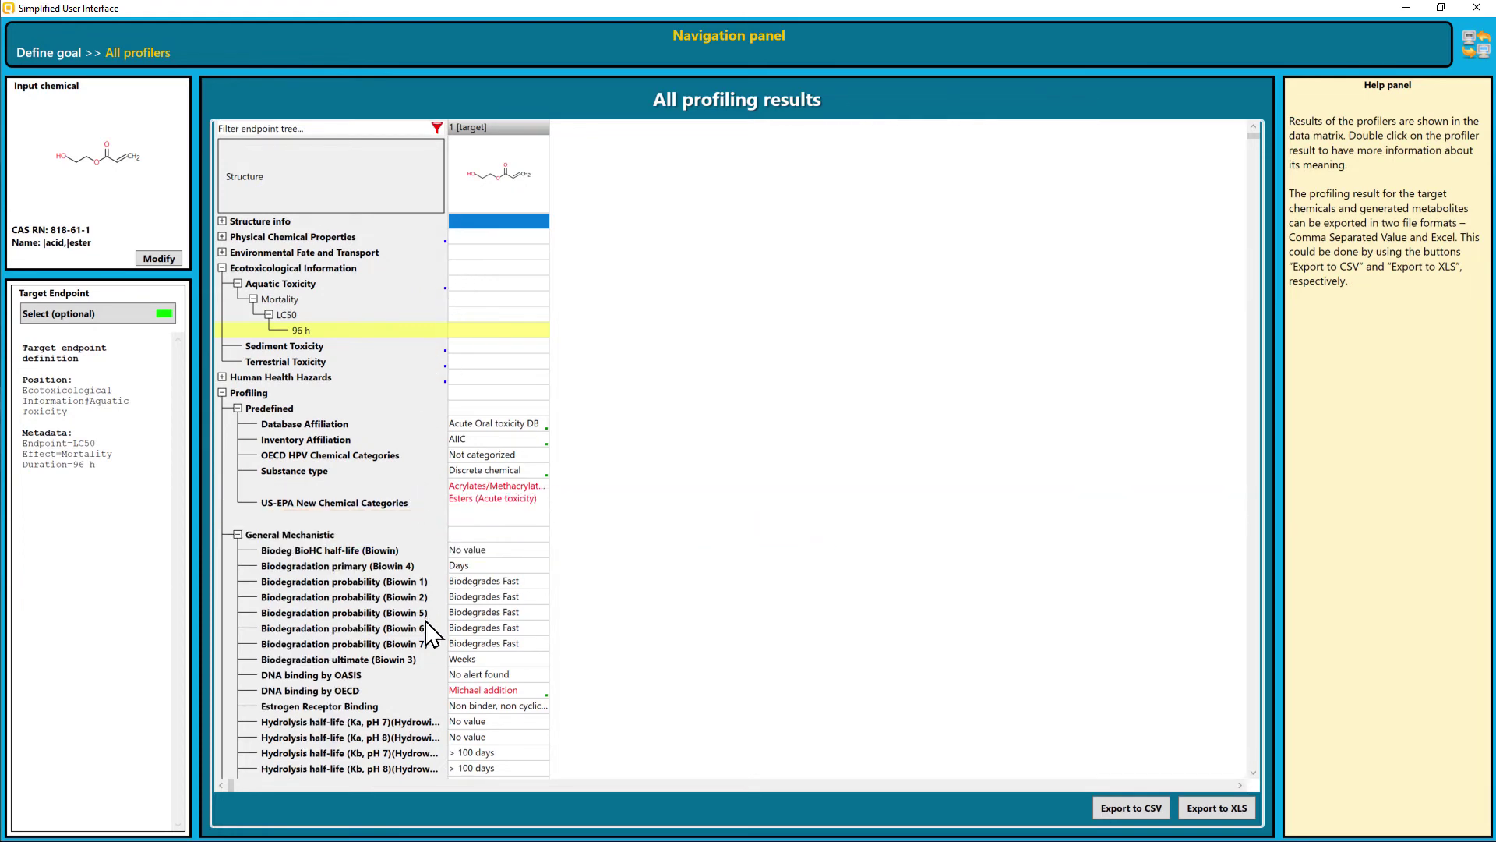
{"action": "left_click_drag", "start_coordinate": [419, 698], "coordinate": [418, 734]}
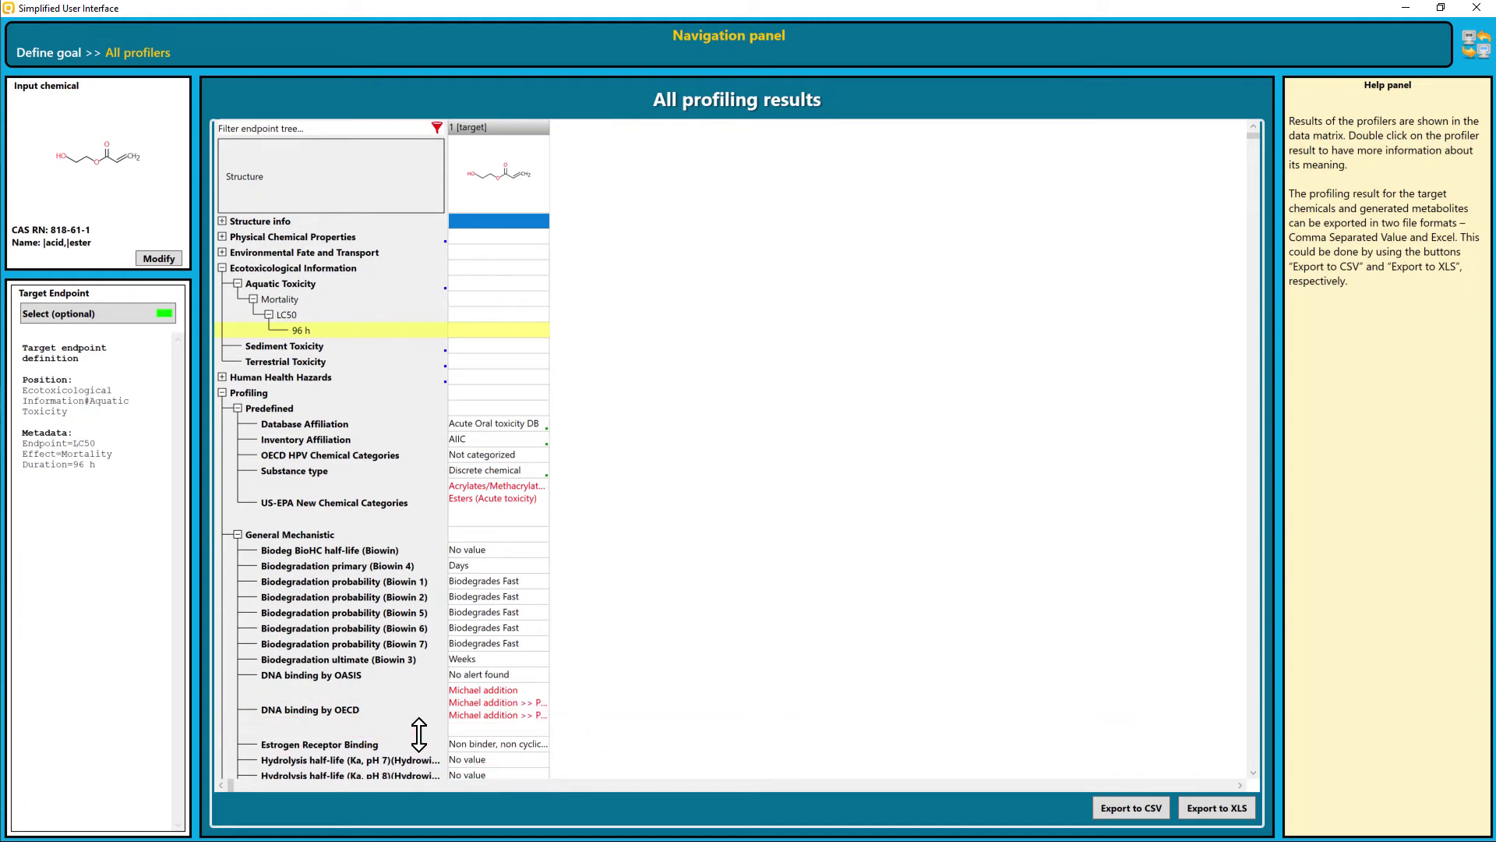
Step: Set up an analogue search by other criteria, viewing Acute aquatic toxicity MOA by OASIS before choosing Aquatic toxicity classification by ECOSAR
{"action": "left_click", "coordinate": [64, 67]}
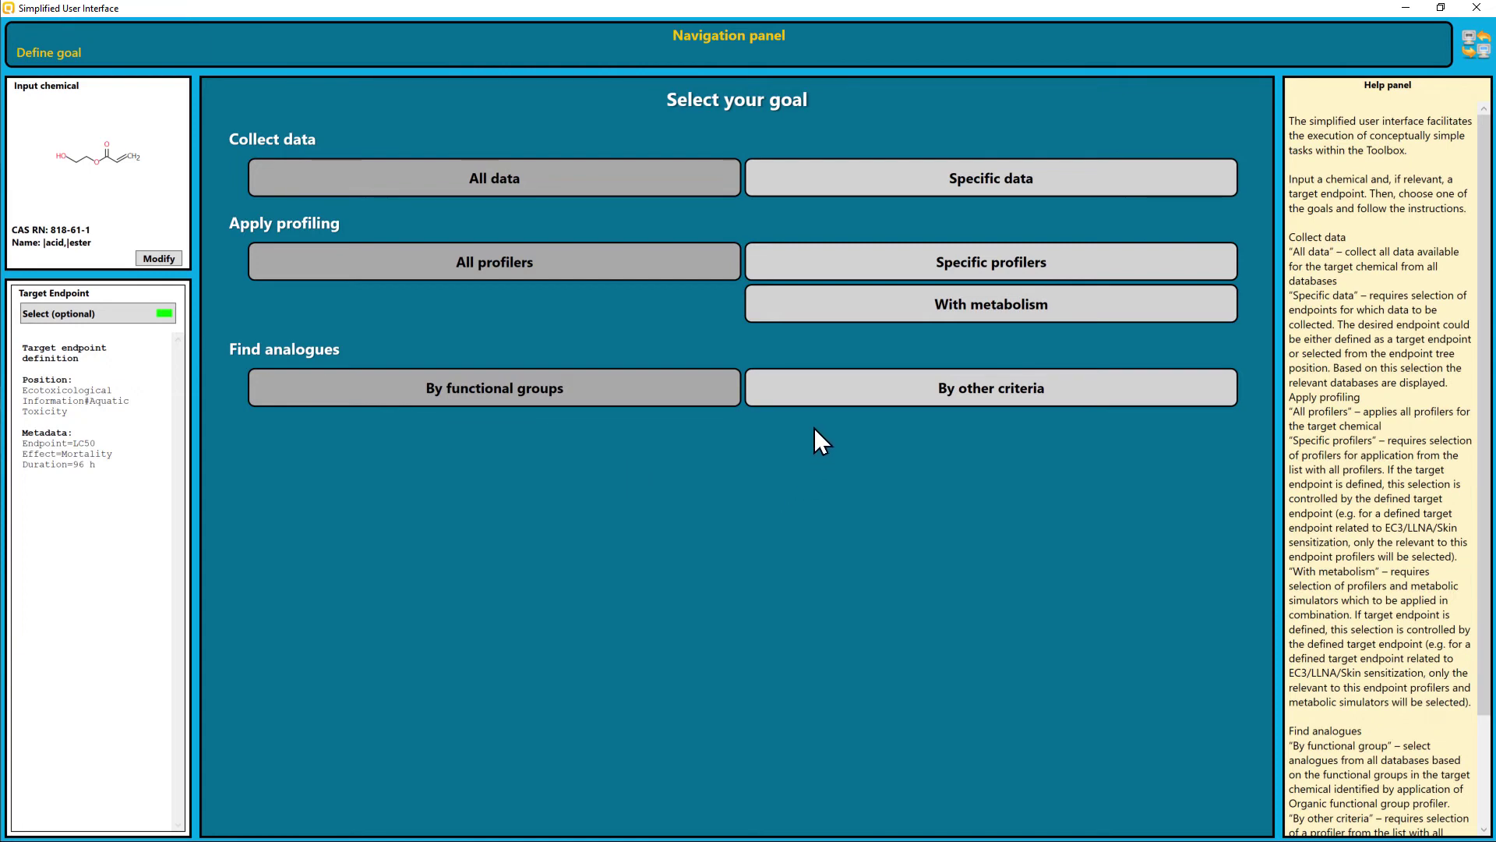
{"action": "left_click", "coordinate": [834, 393]}
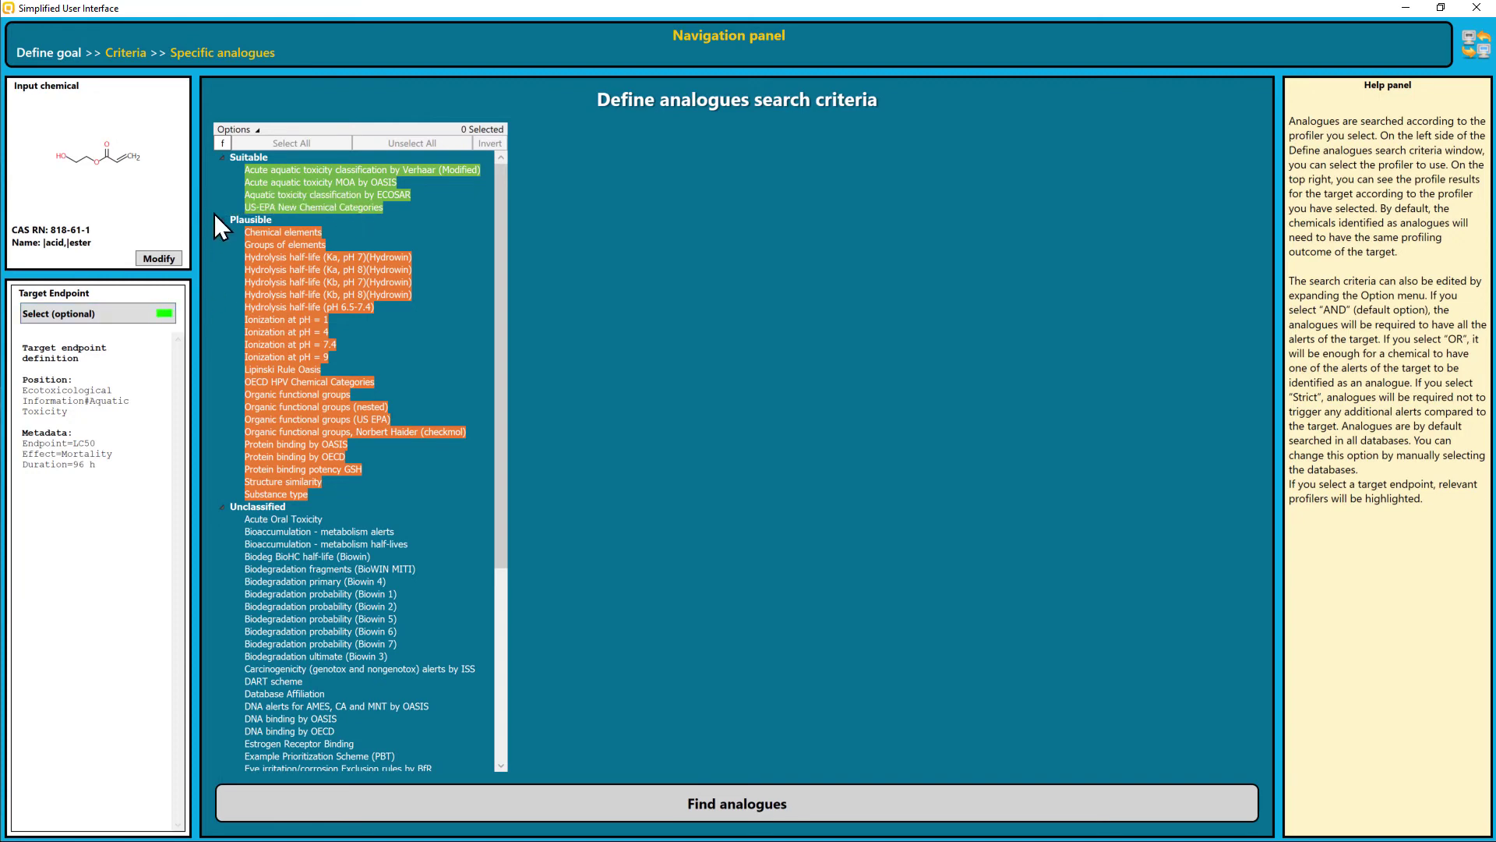
{"action": "left_click", "coordinate": [330, 182]}
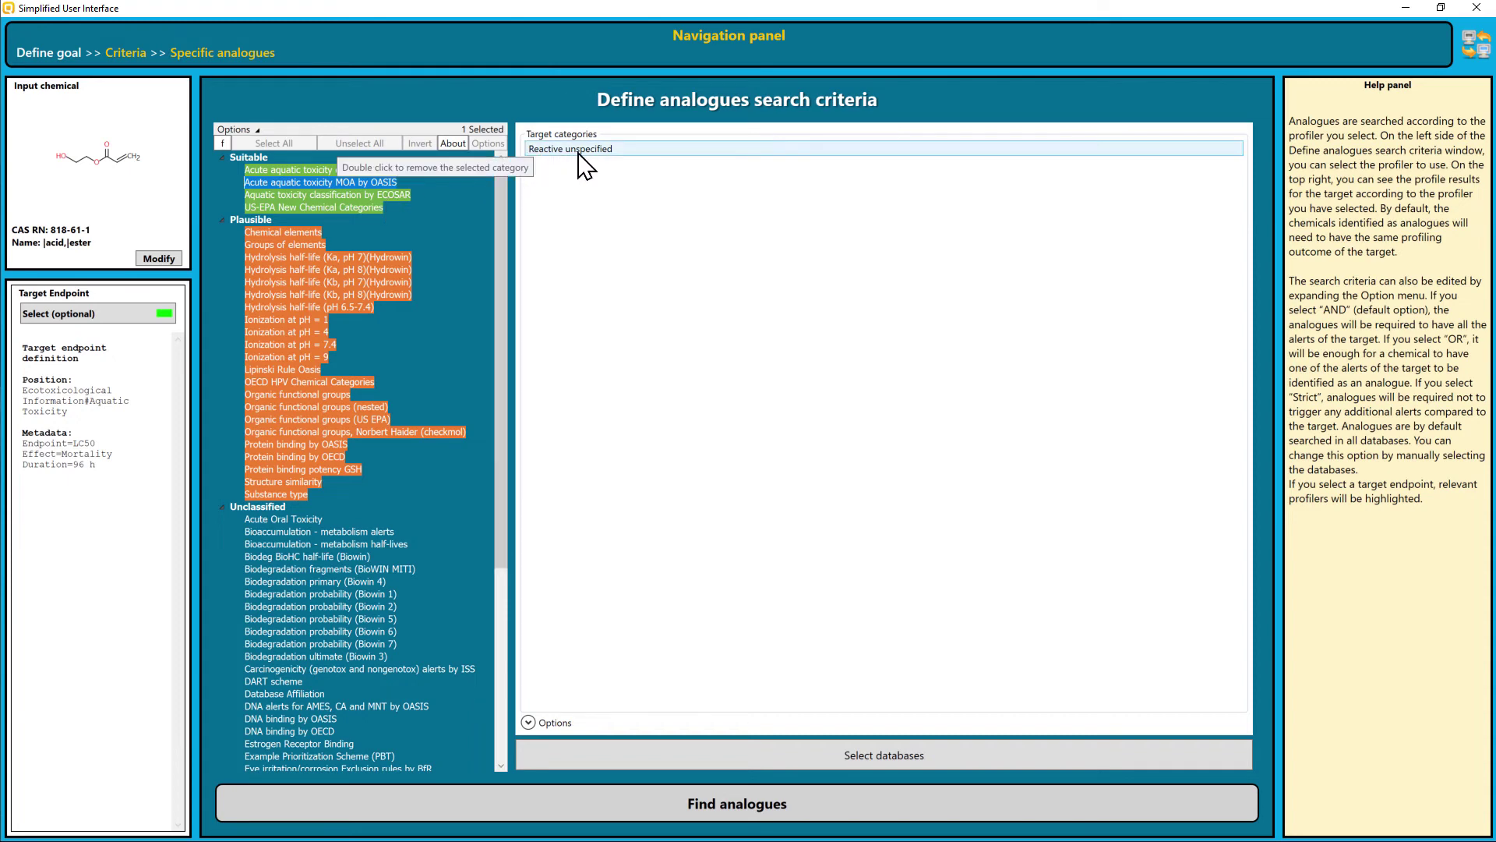
{"action": "left_click", "coordinate": [380, 195]}
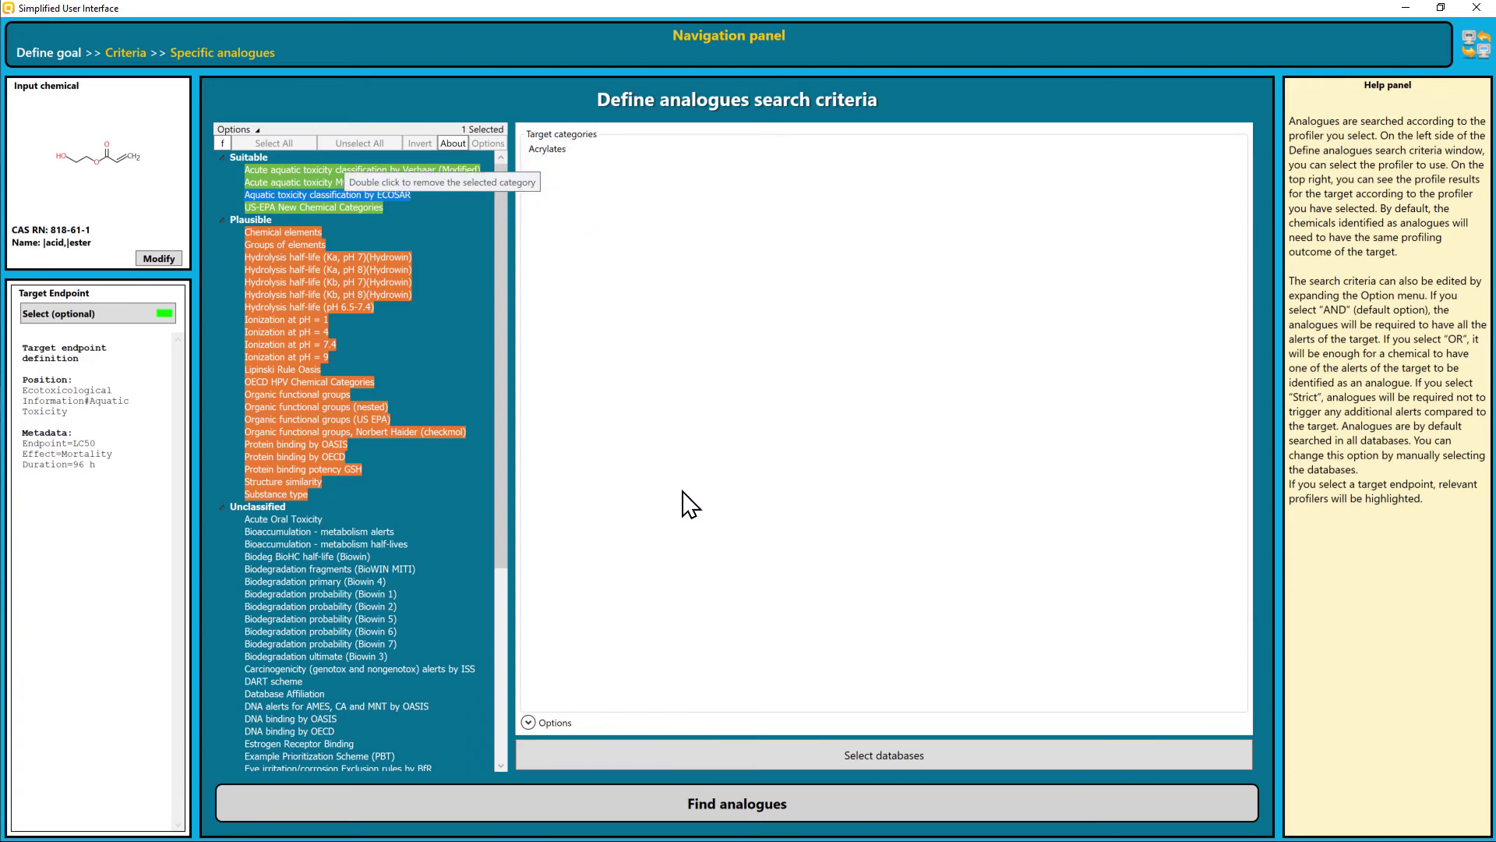
Step: Restrict the search databases to ECHA REACH only and find the analogues
{"action": "left_click", "coordinate": [864, 755]}
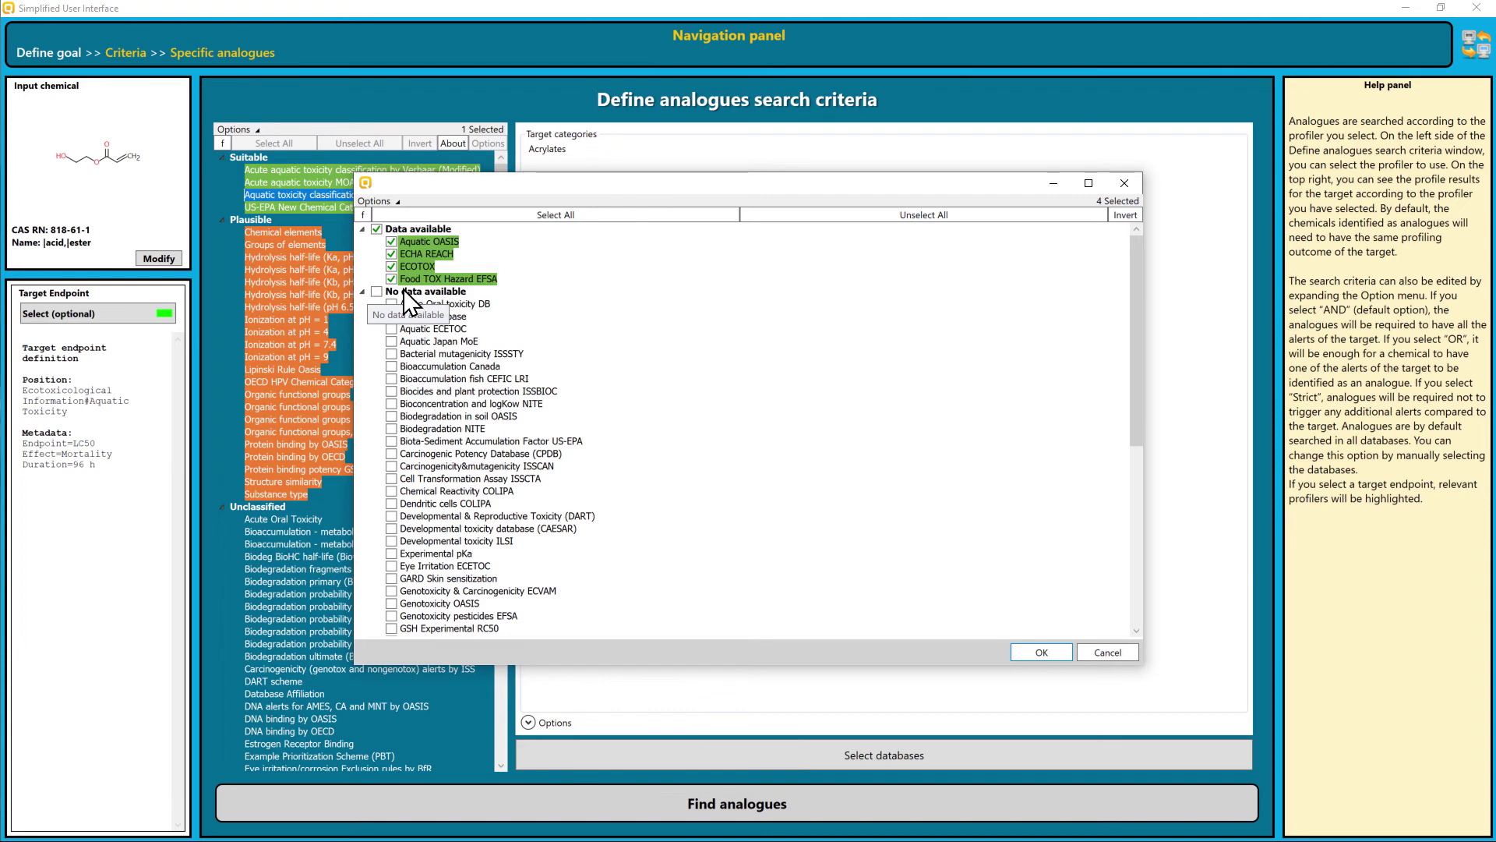
{"action": "left_click", "coordinate": [391, 241]}
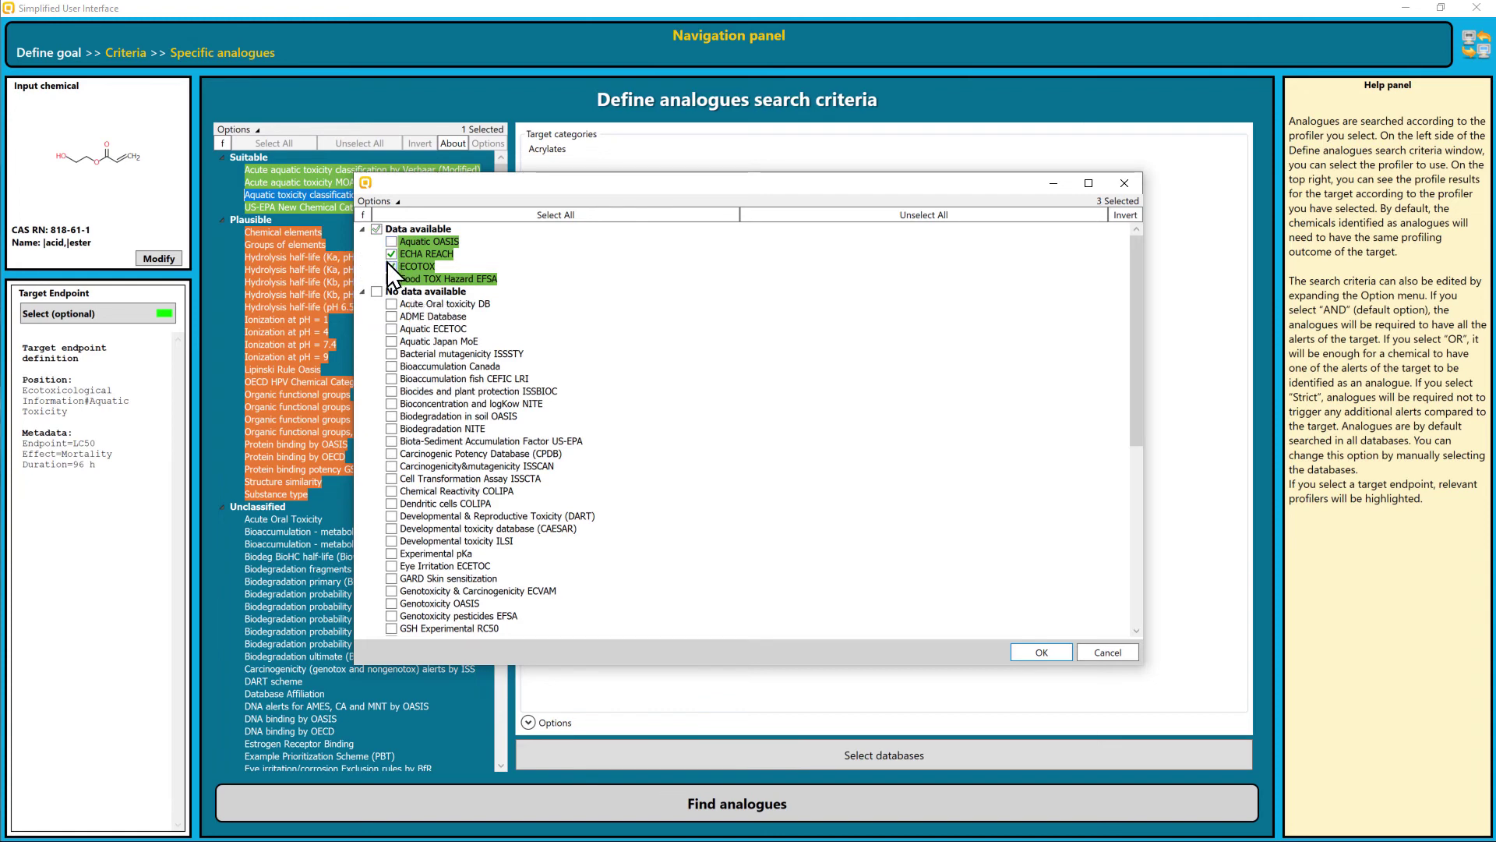
{"action": "left_click", "coordinate": [391, 266]}
{"action": "left_click", "coordinate": [390, 277]}
{"action": "left_click", "coordinate": [1036, 653]}
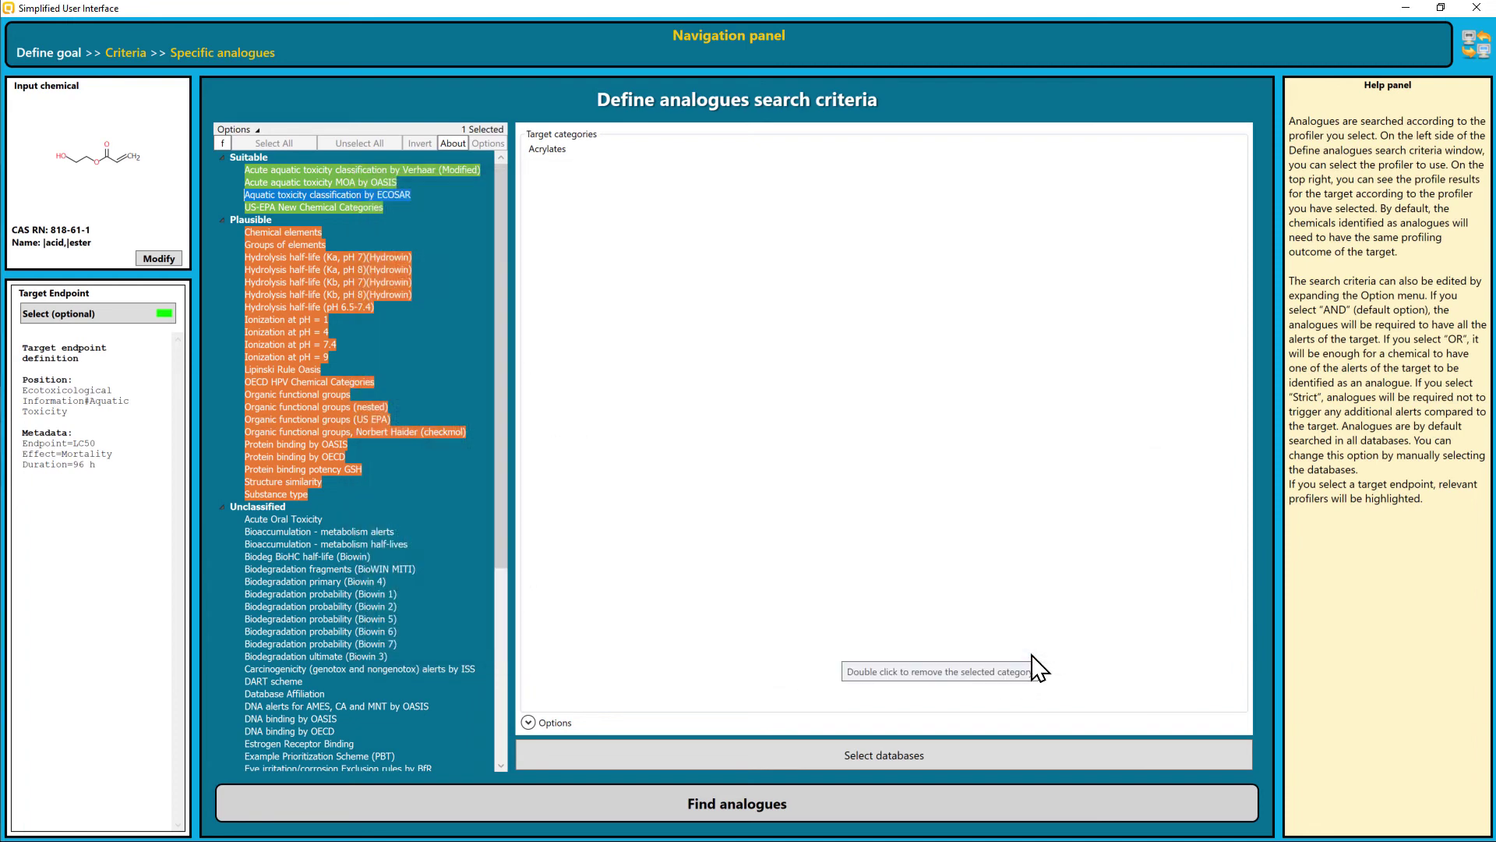
{"action": "left_click", "coordinate": [764, 806]}
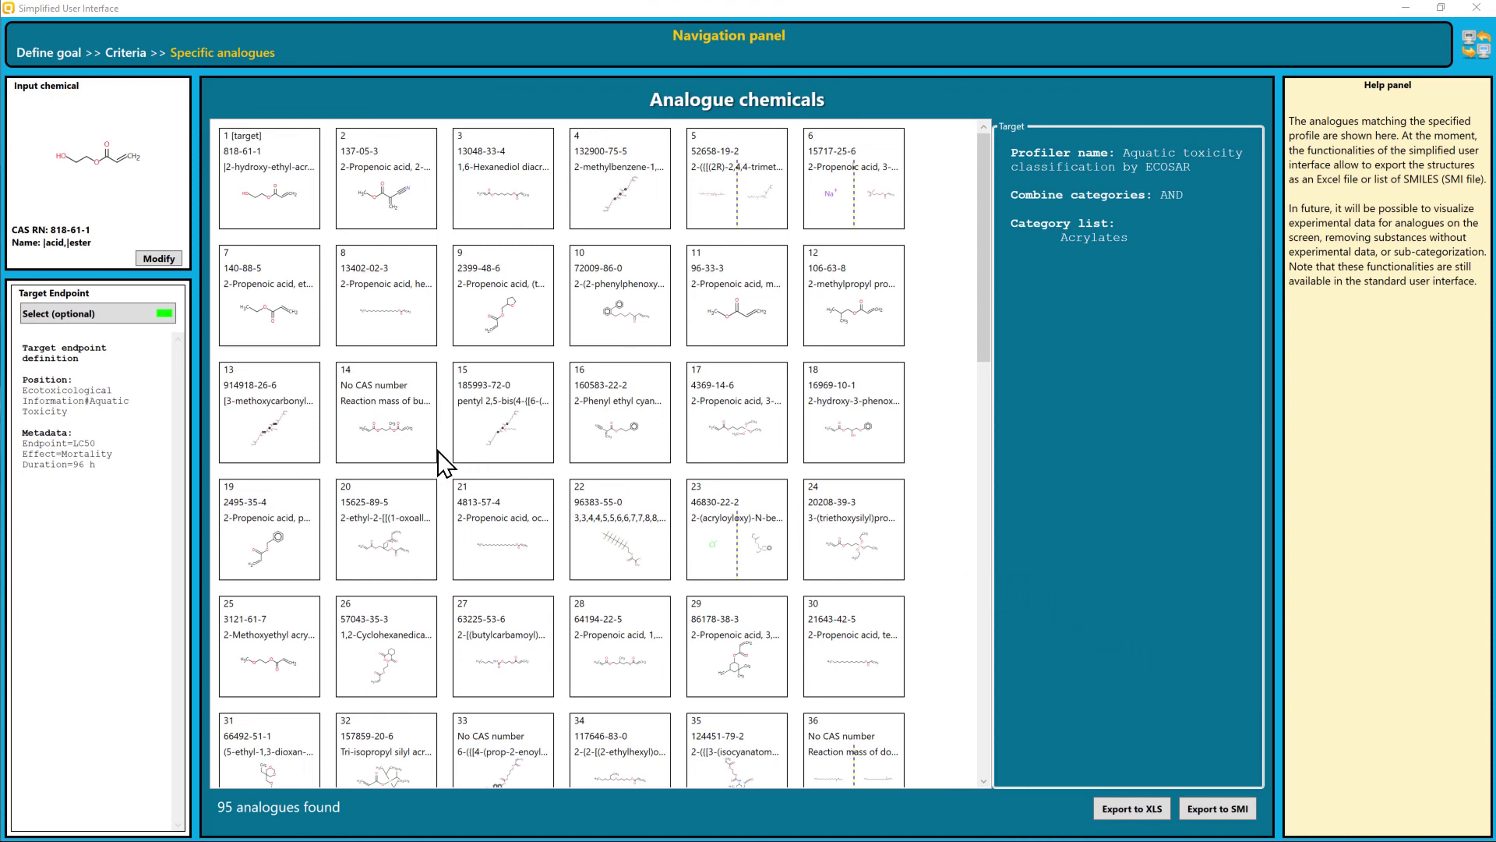
Step: Return to the goal selection and switch from the simplified user interface to the standard Toolbox interface
{"action": "left_click", "coordinate": [61, 56]}
{"action": "left_click", "coordinate": [59, 55]}
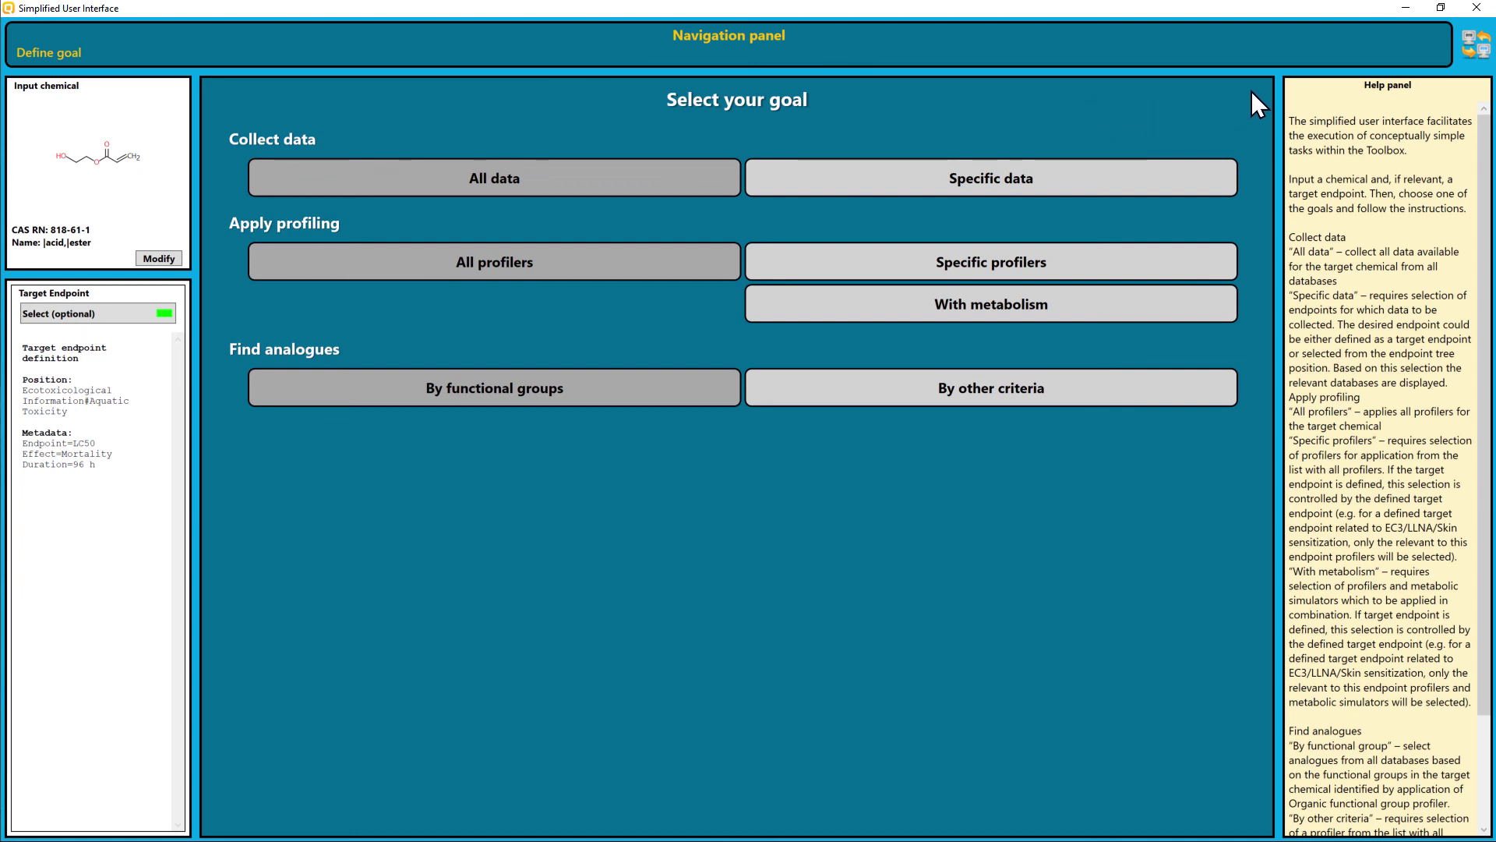
{"action": "left_click", "coordinate": [1476, 43]}
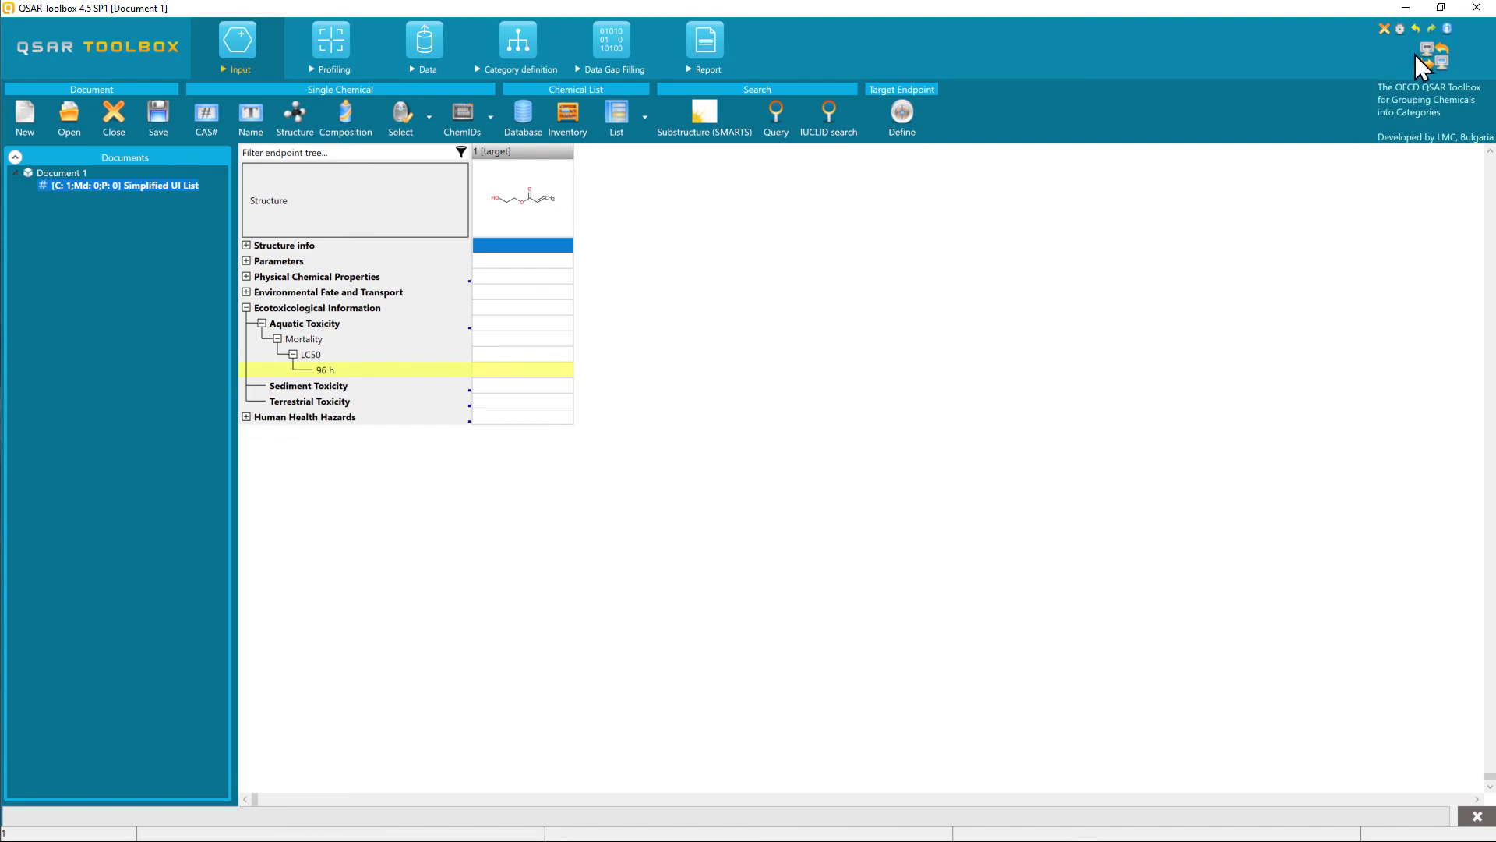